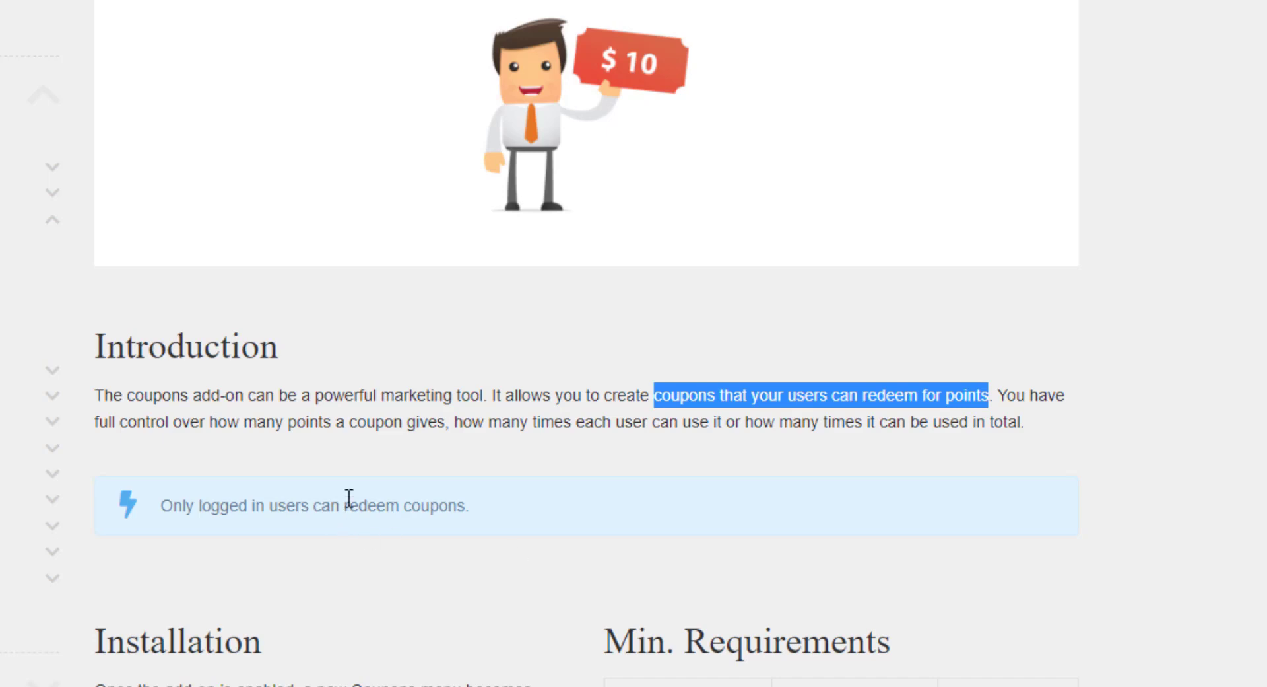
left_click_drag(317, 396, 494, 396)
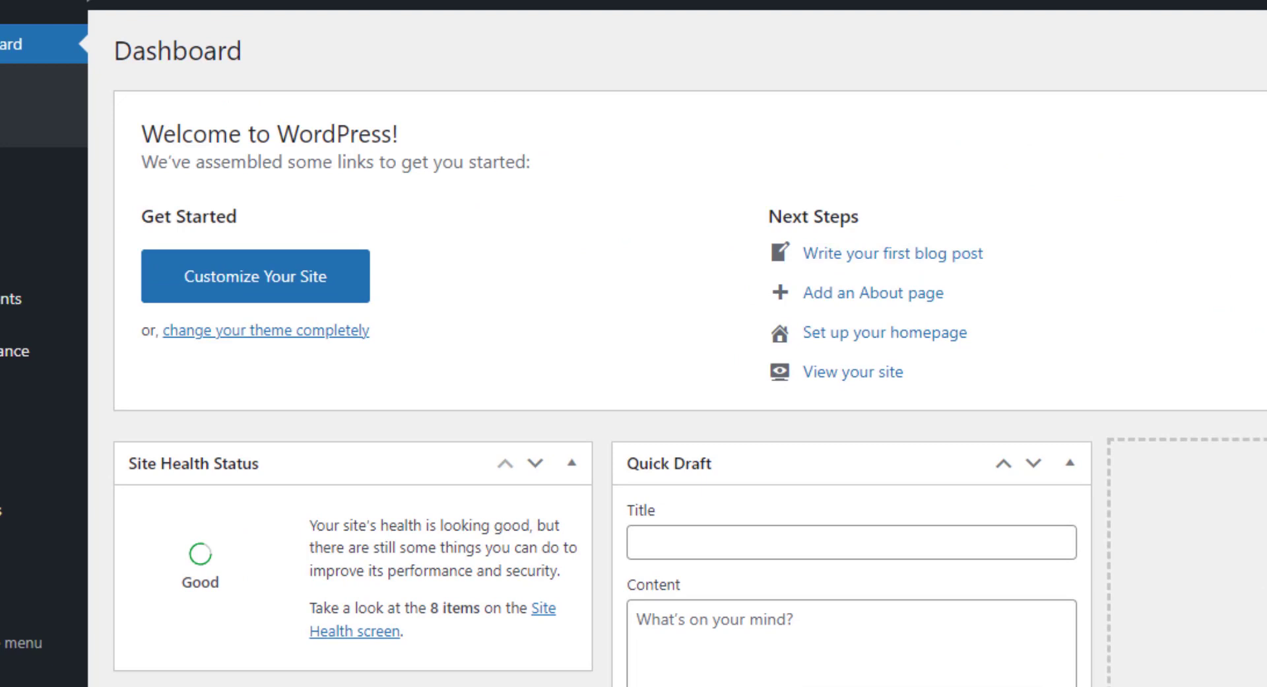
Create a new myCred coupon and give it the code test001.
mouse_move(78, 627)
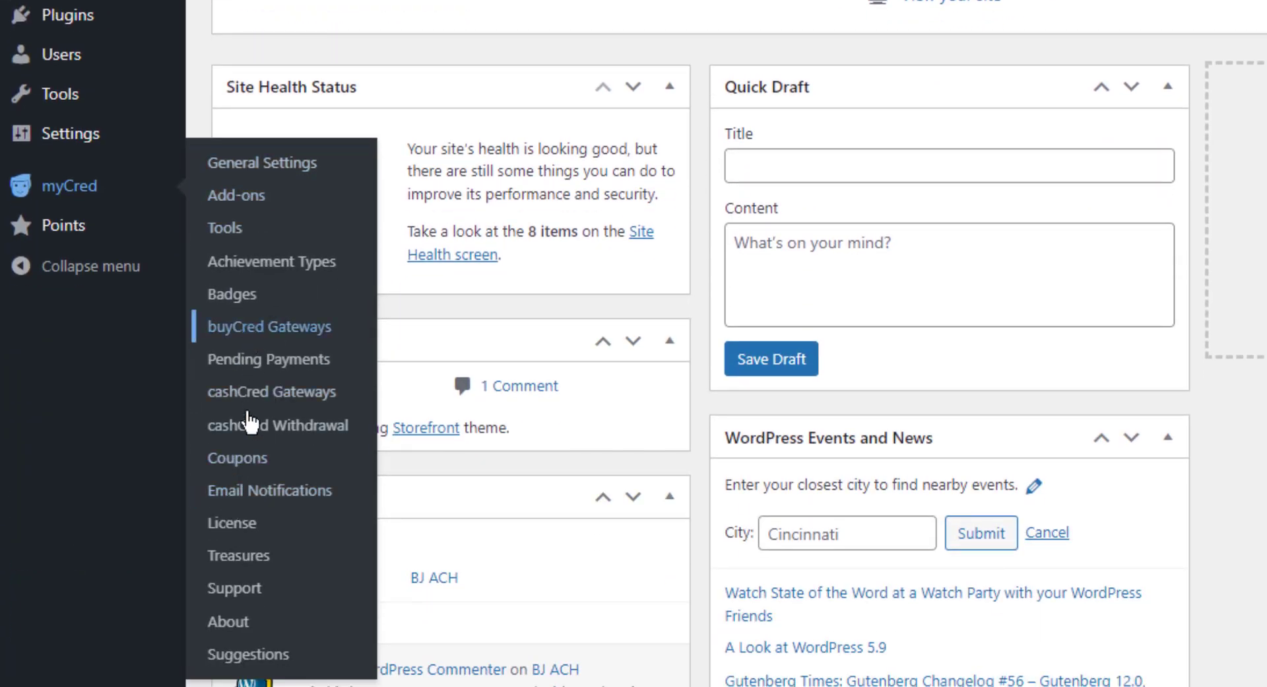
left_click(252, 463)
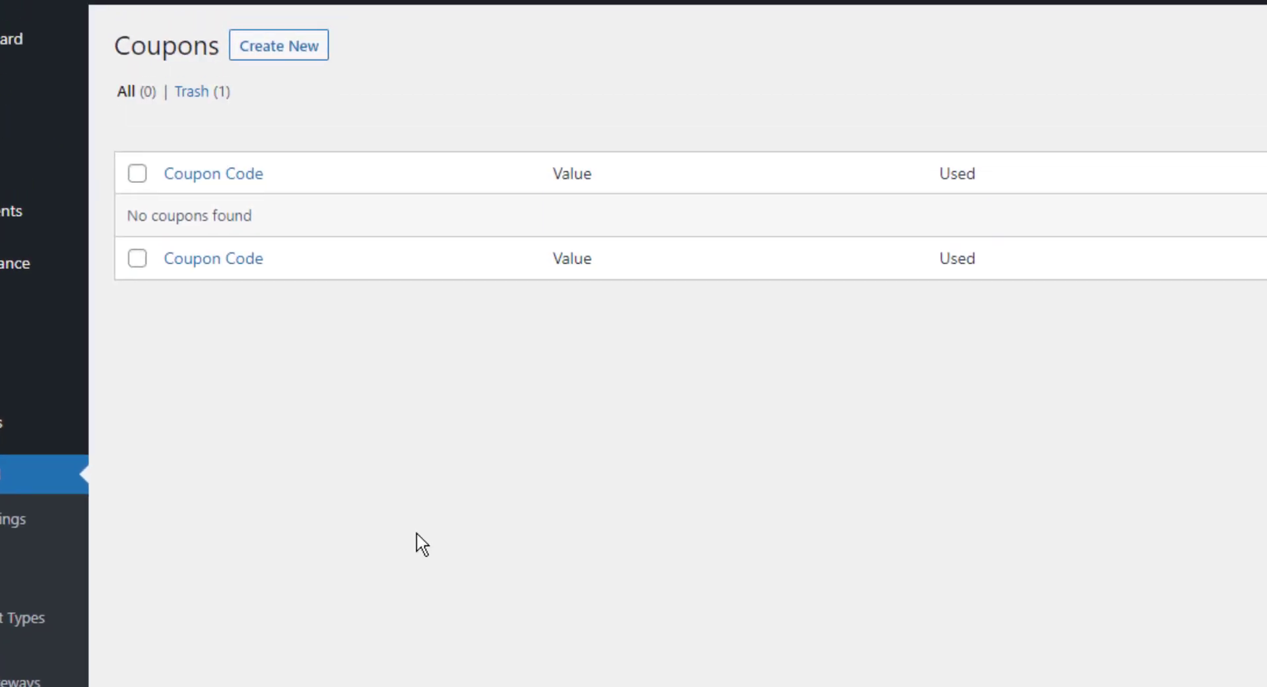
left_click(274, 52)
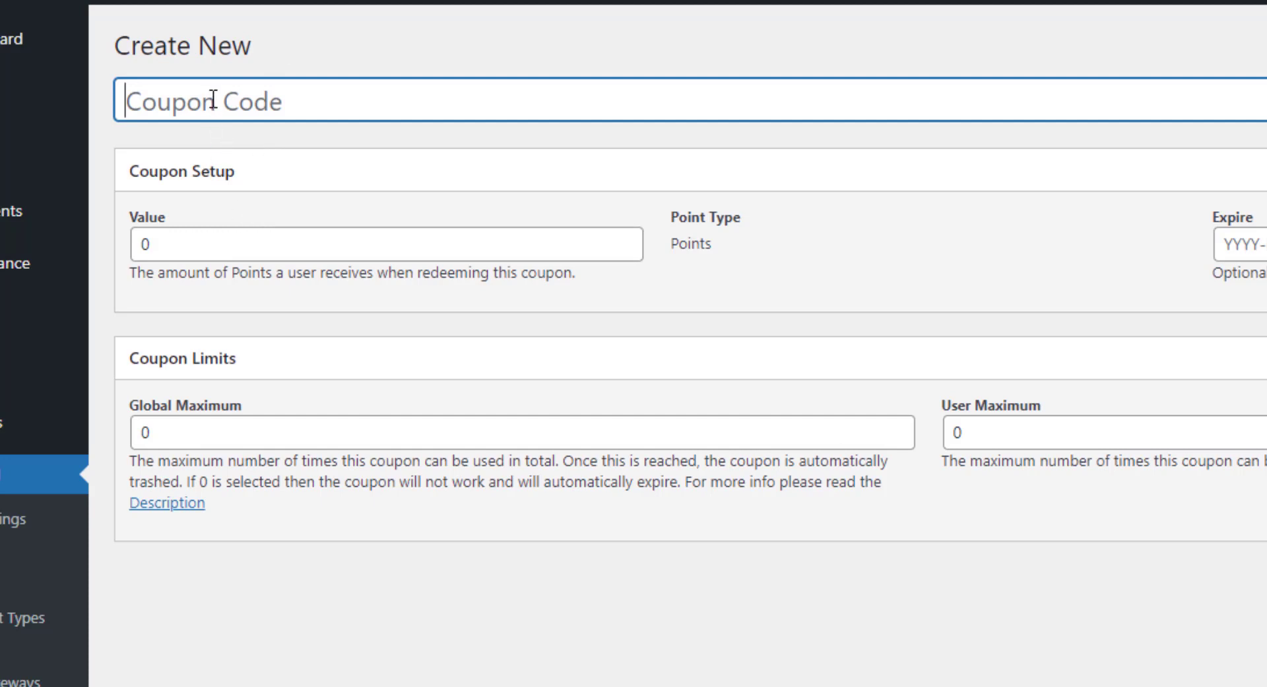
type("test001")
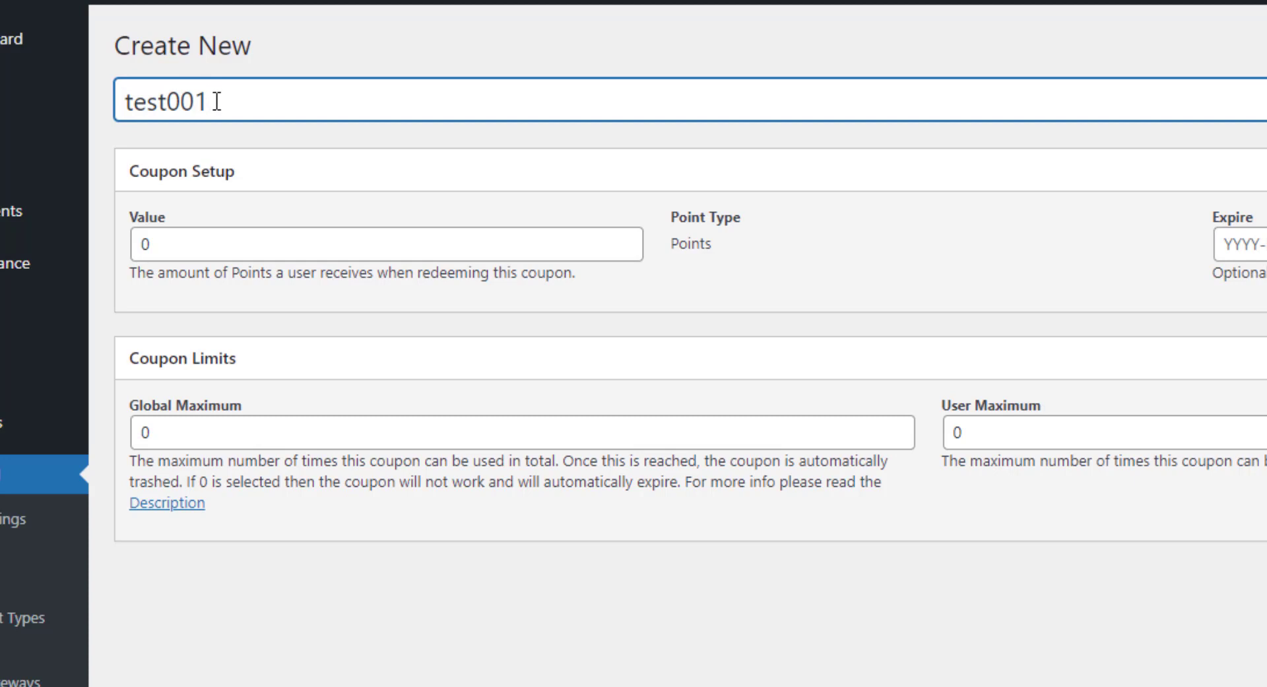
Set the coupon's value to 20000 points.
left_click_drag(213, 100, 107, 113)
left_click(300, 100)
left_click_drag(179, 273, 540, 267)
left_click(589, 269)
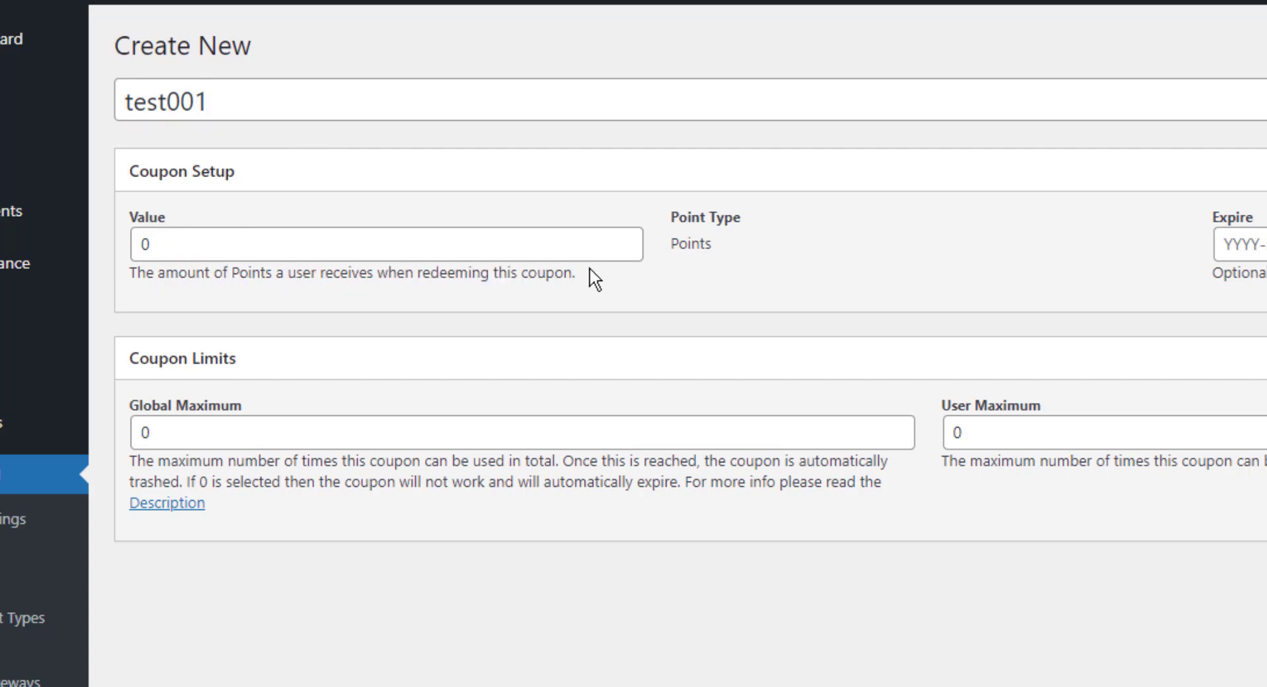
left_click_drag(290, 235, 129, 248)
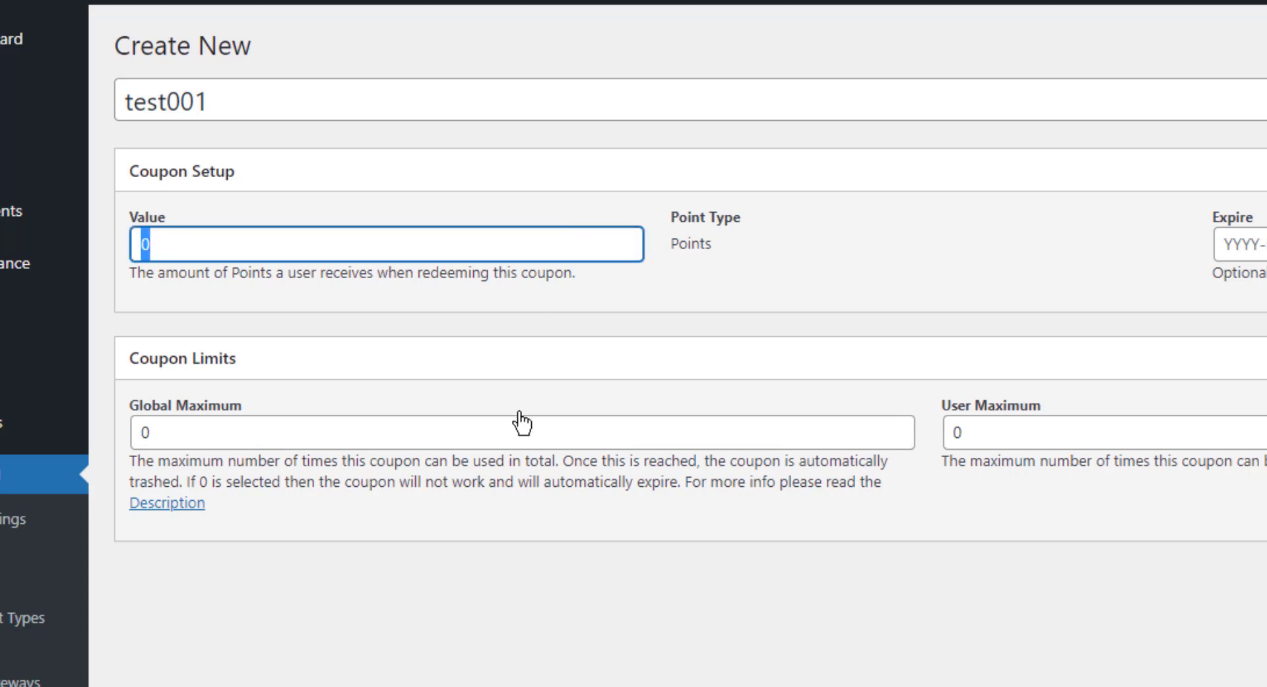
type("20000")
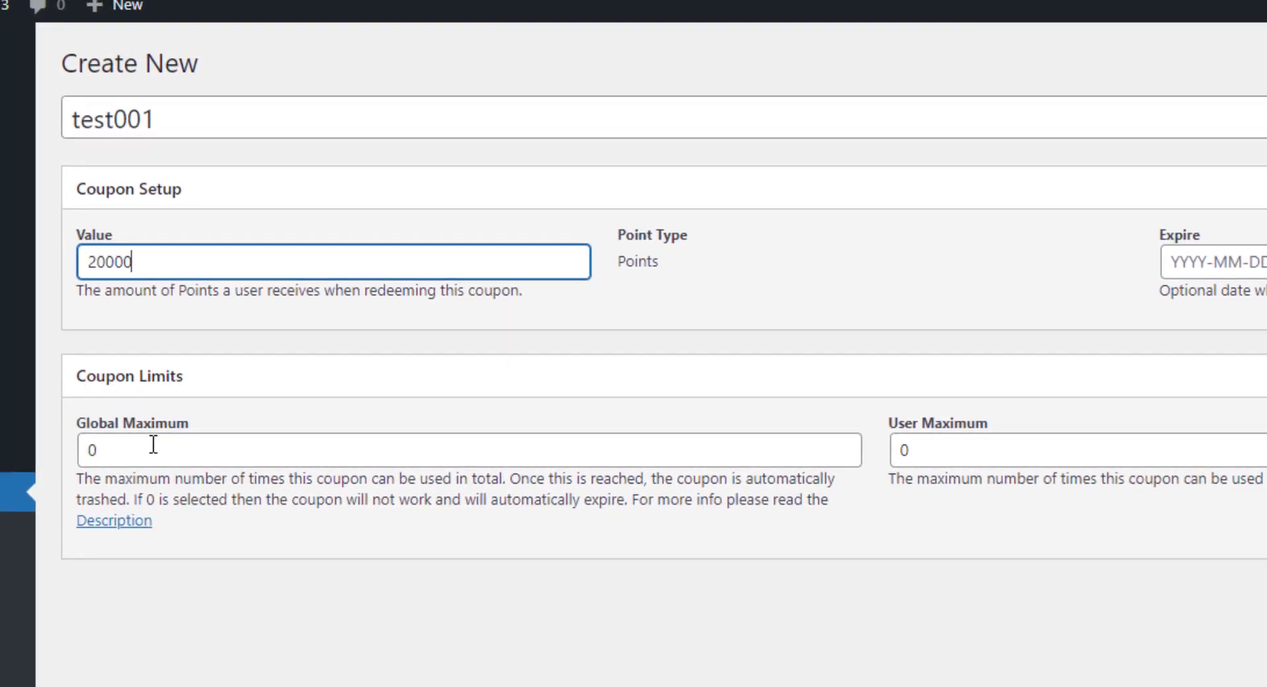
Set the coupon's Global Maximum limit to 2.
left_click_drag(196, 428, 118, 427)
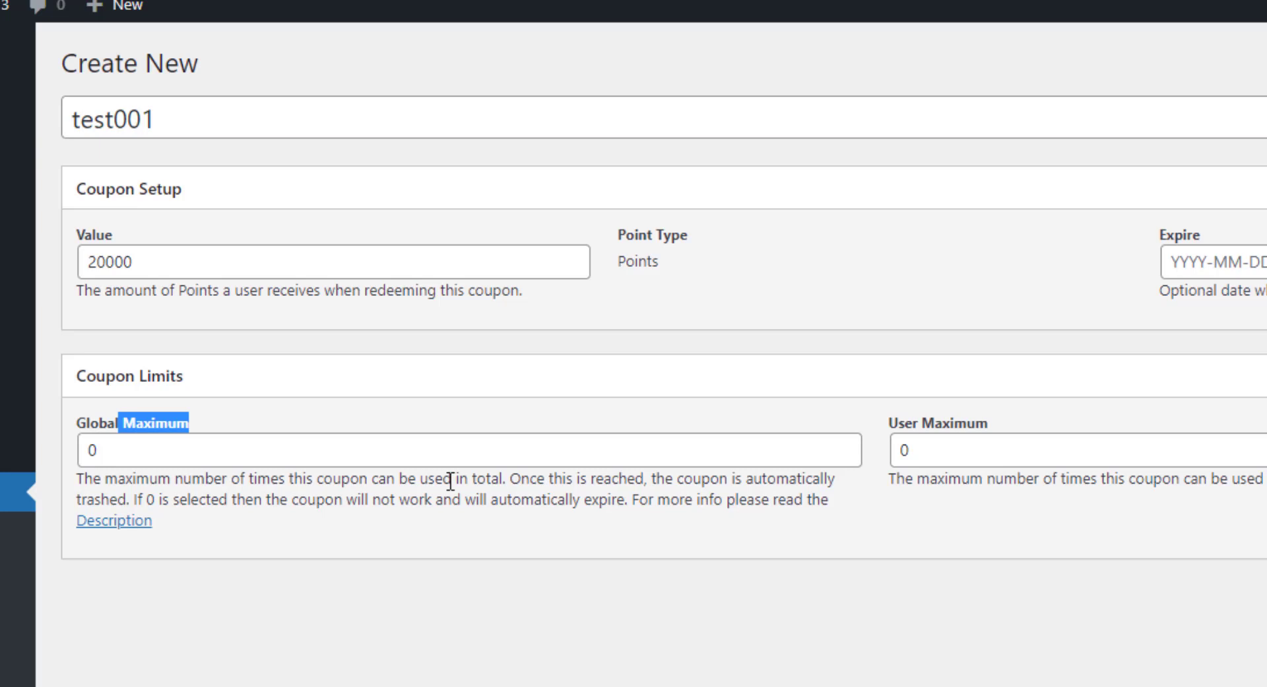
left_click_drag(590, 477, 753, 478)
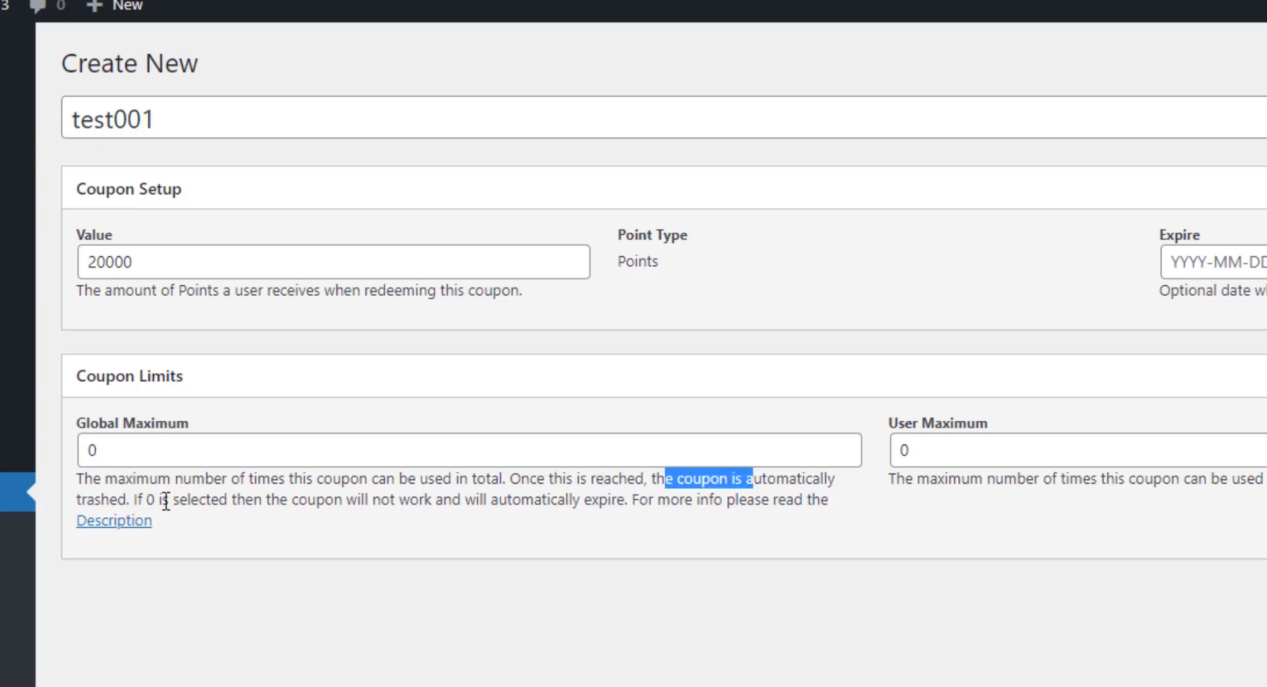
left_click(132, 450)
left_click_drag(132, 450, 53, 456)
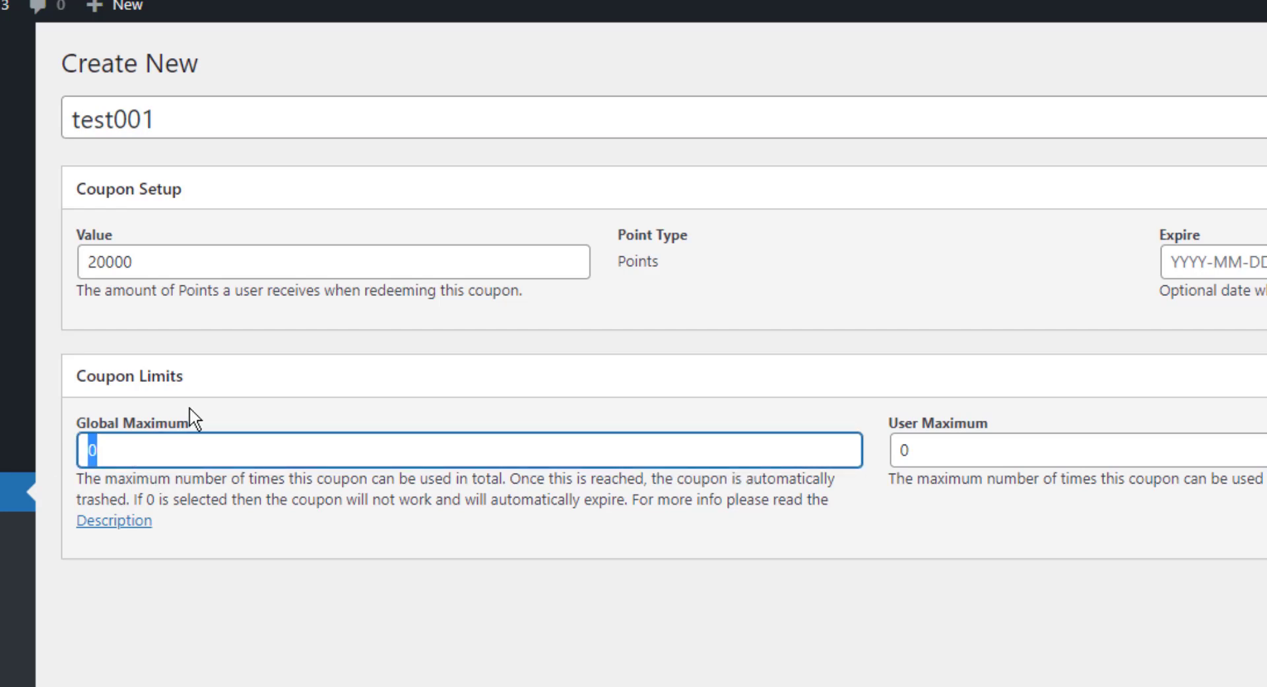
type("2")
Set the coupon's User Maximum limit to 1.
left_click_drag(887, 422, 1008, 424)
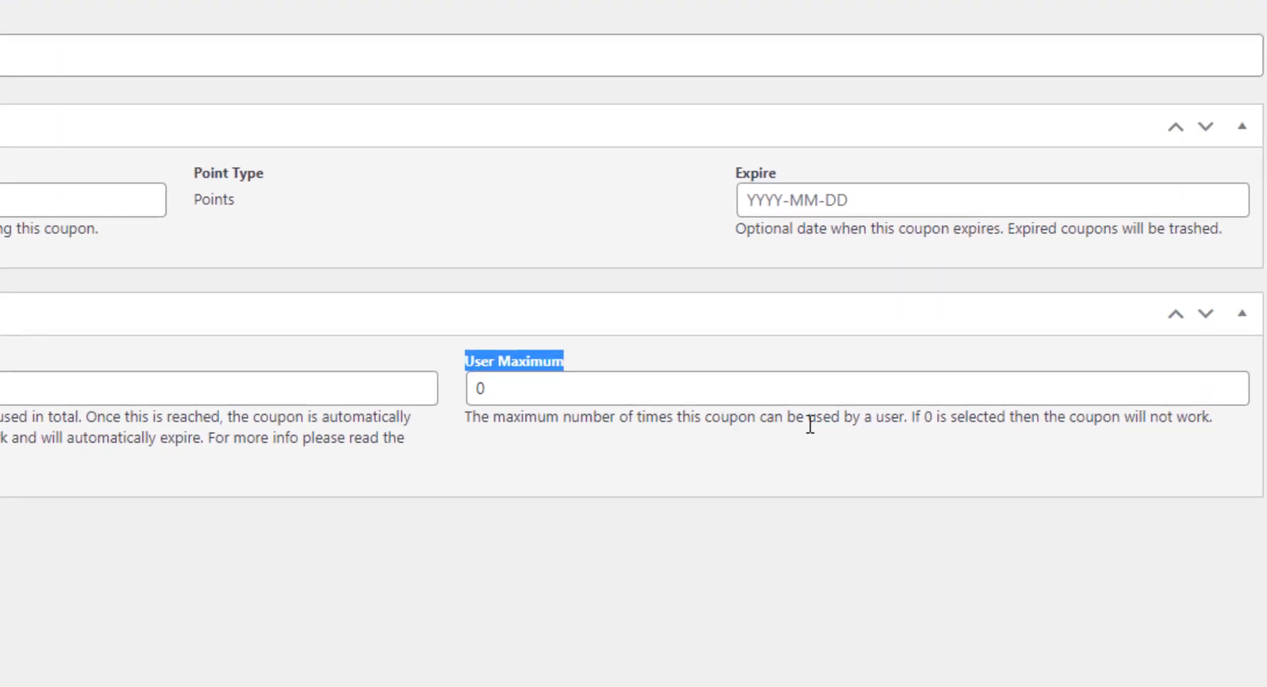
left_click_drag(861, 422, 905, 423)
left_click_drag(583, 390, 438, 389)
type("1")
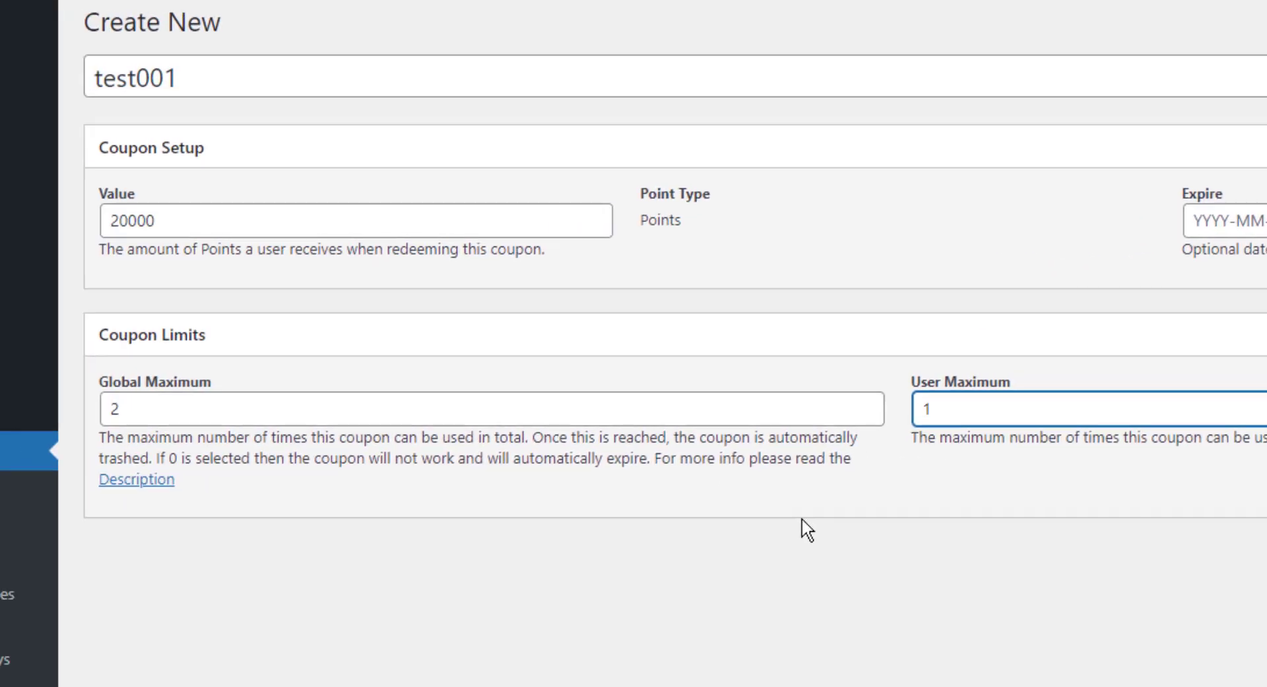
Review the coupon's Global Maximum and User Maximum limits and publish the coupon.
left_click_drag(261, 420, 198, 434)
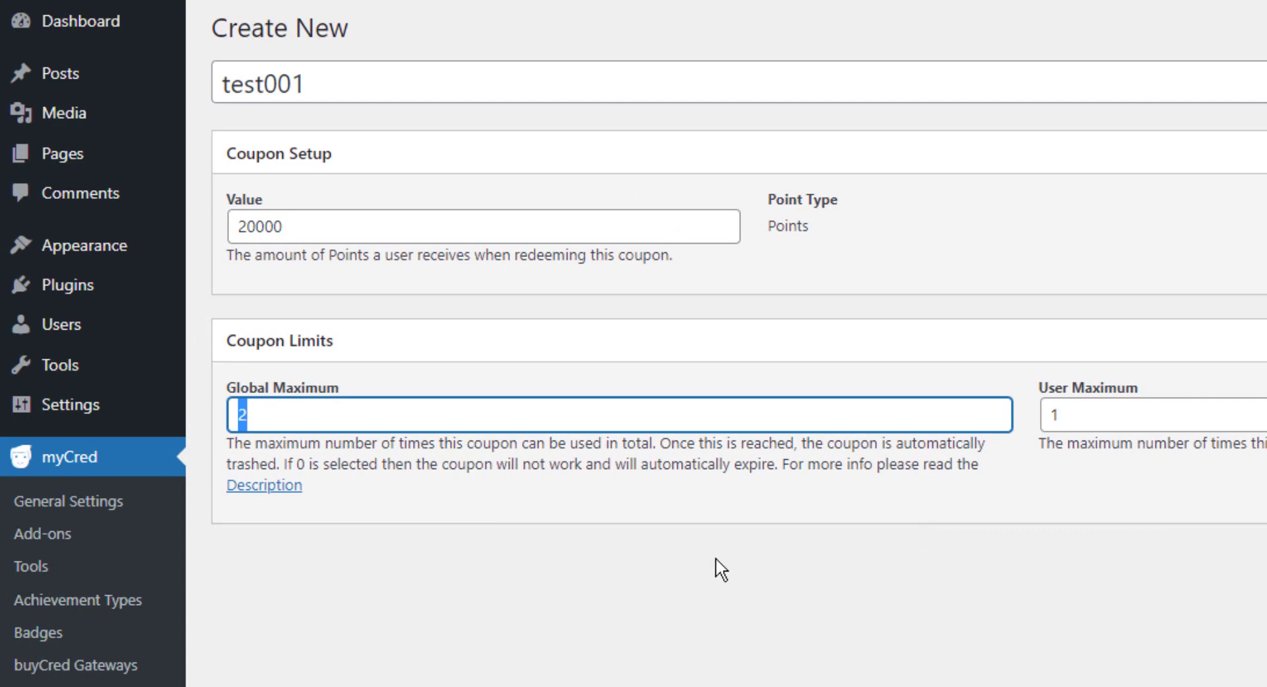
left_click(1094, 419)
left_click_drag(1100, 419, 1053, 415)
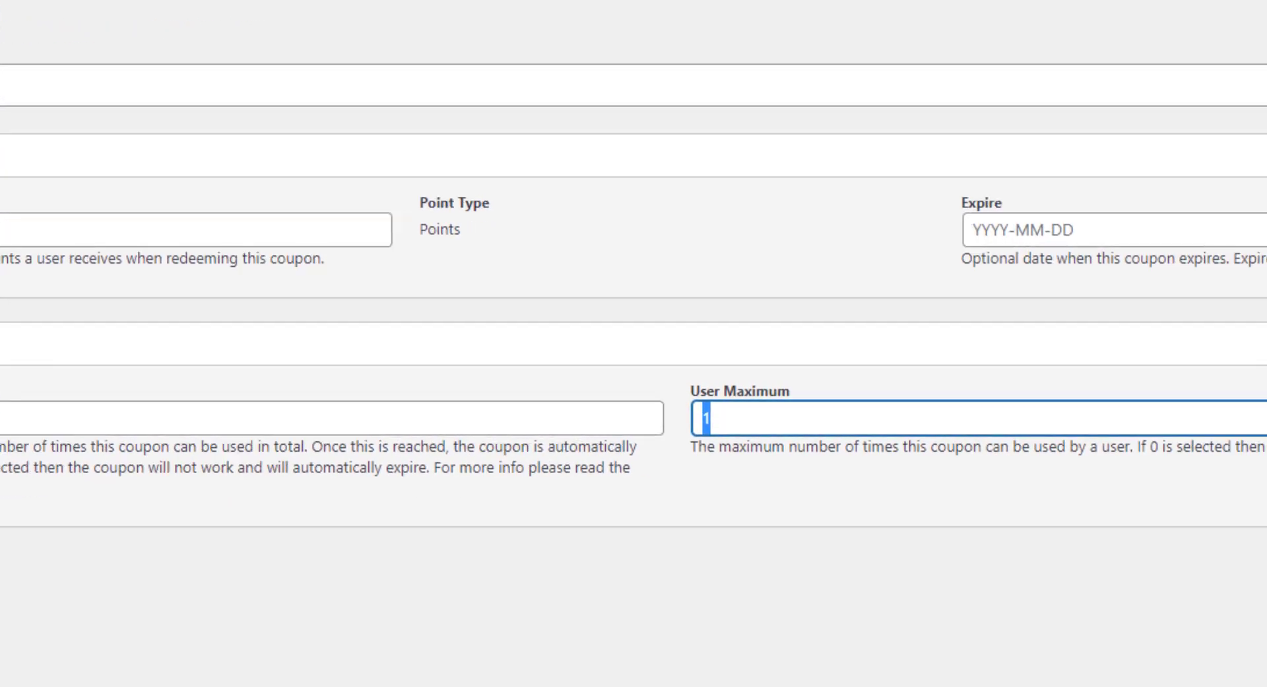
left_click(1214, 294)
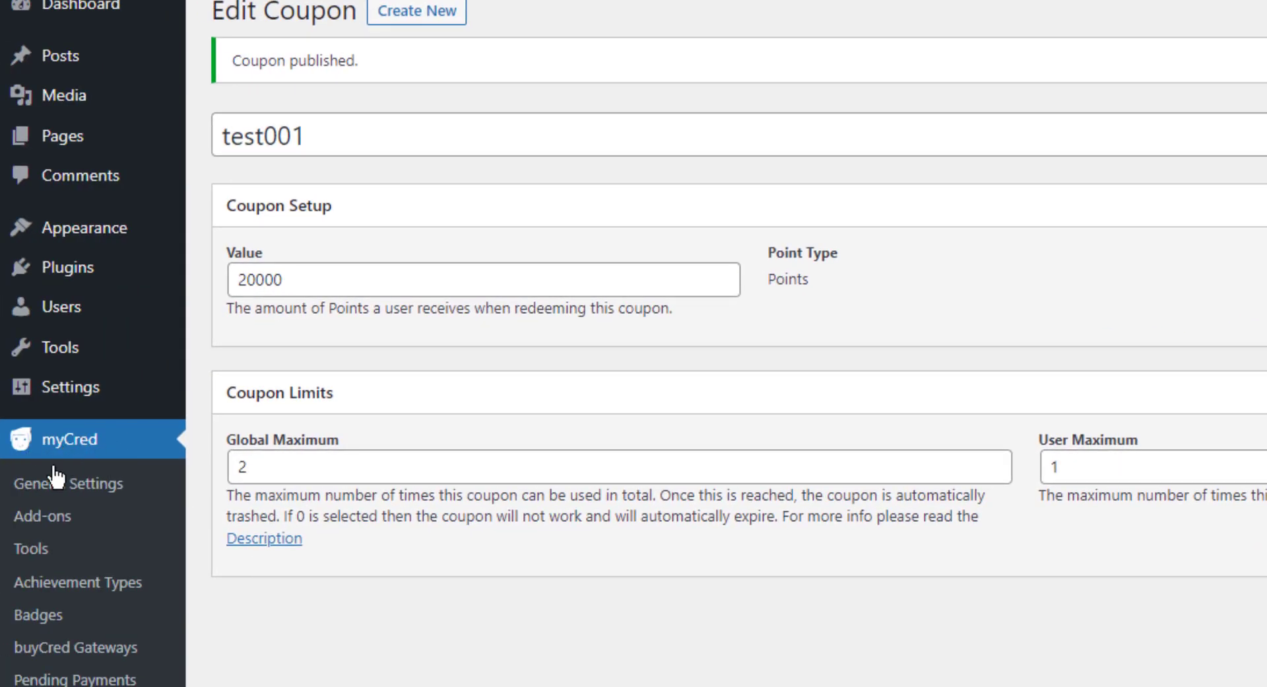
Review the coupon message templates in myCred's general settings and save the settings.
left_click(77, 489)
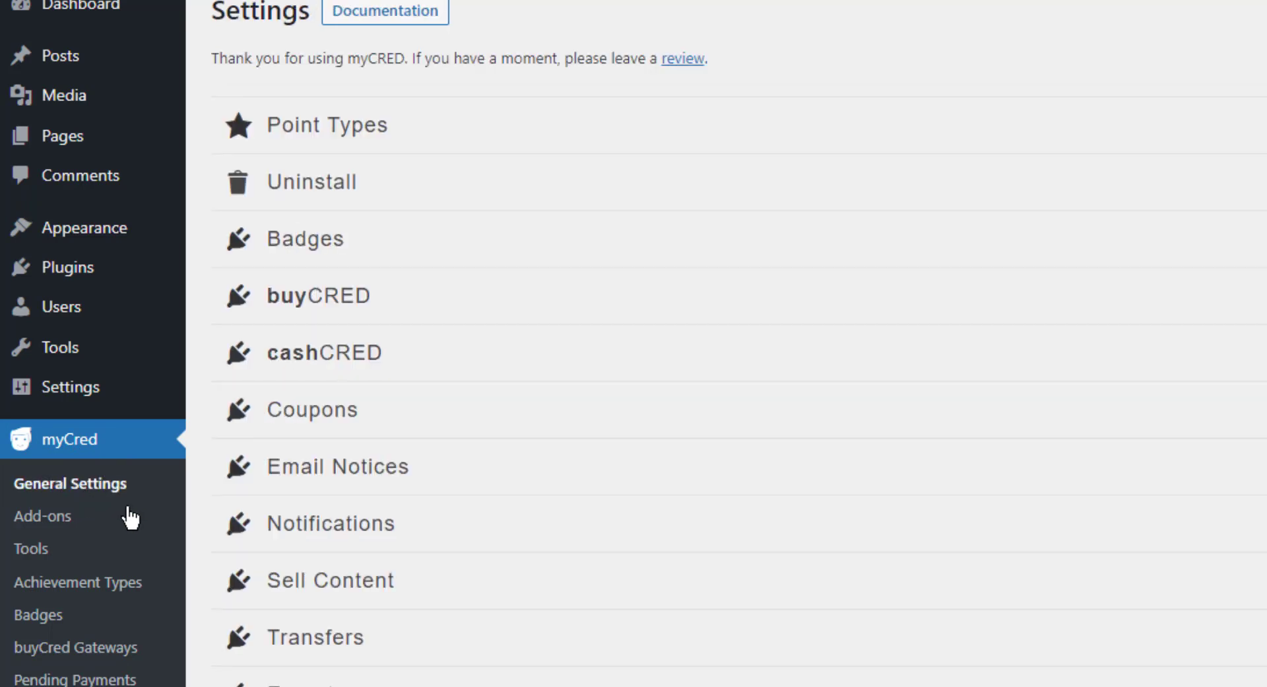
left_click(298, 432)
scroll(298, 423, "down", 8)
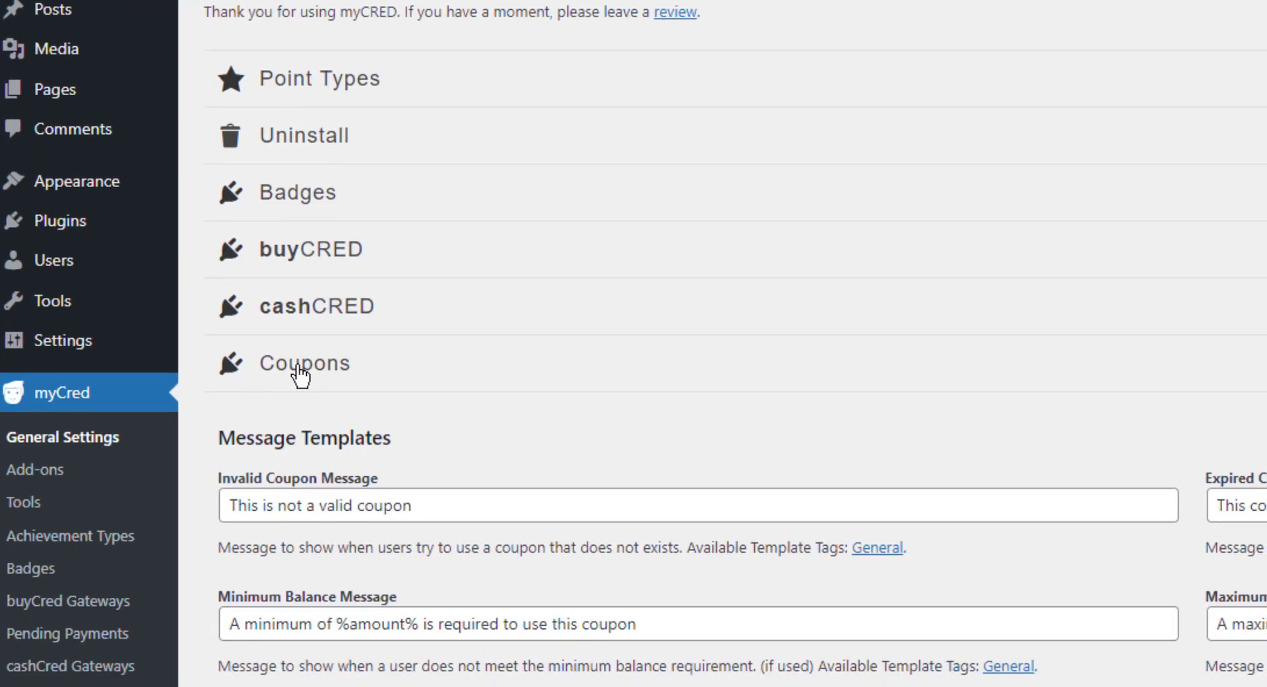
scroll(682, 198, "down", 3)
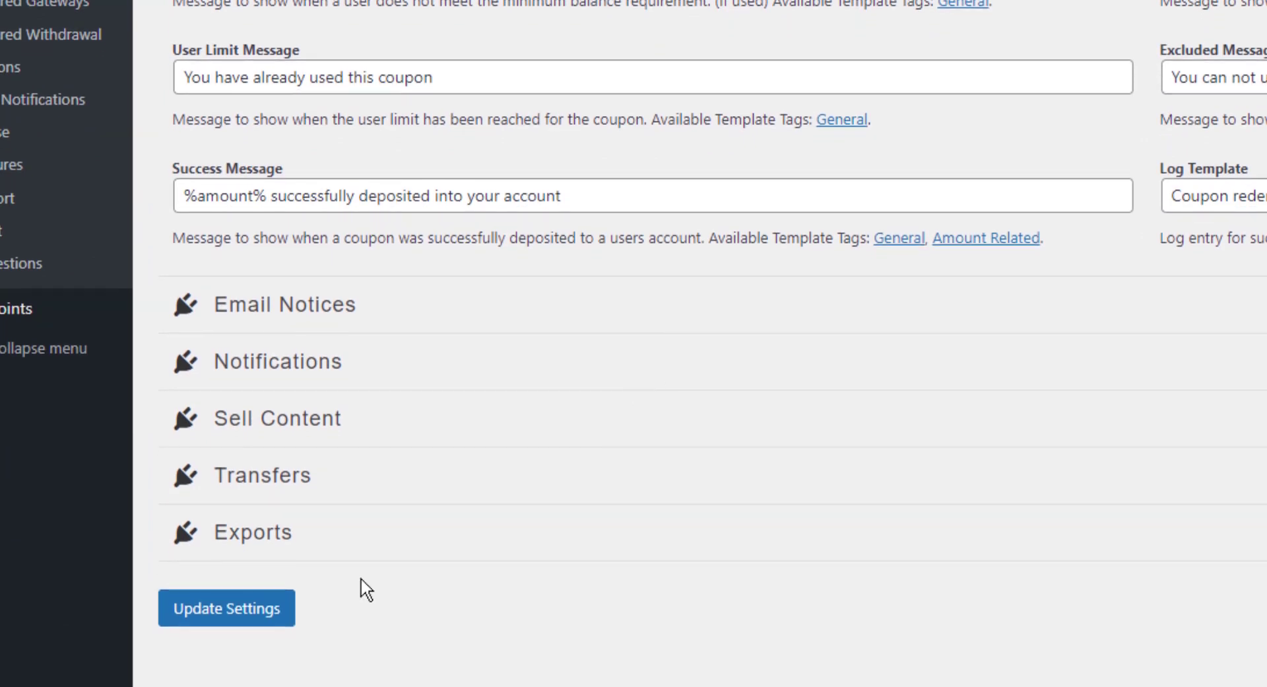
left_click(239, 616)
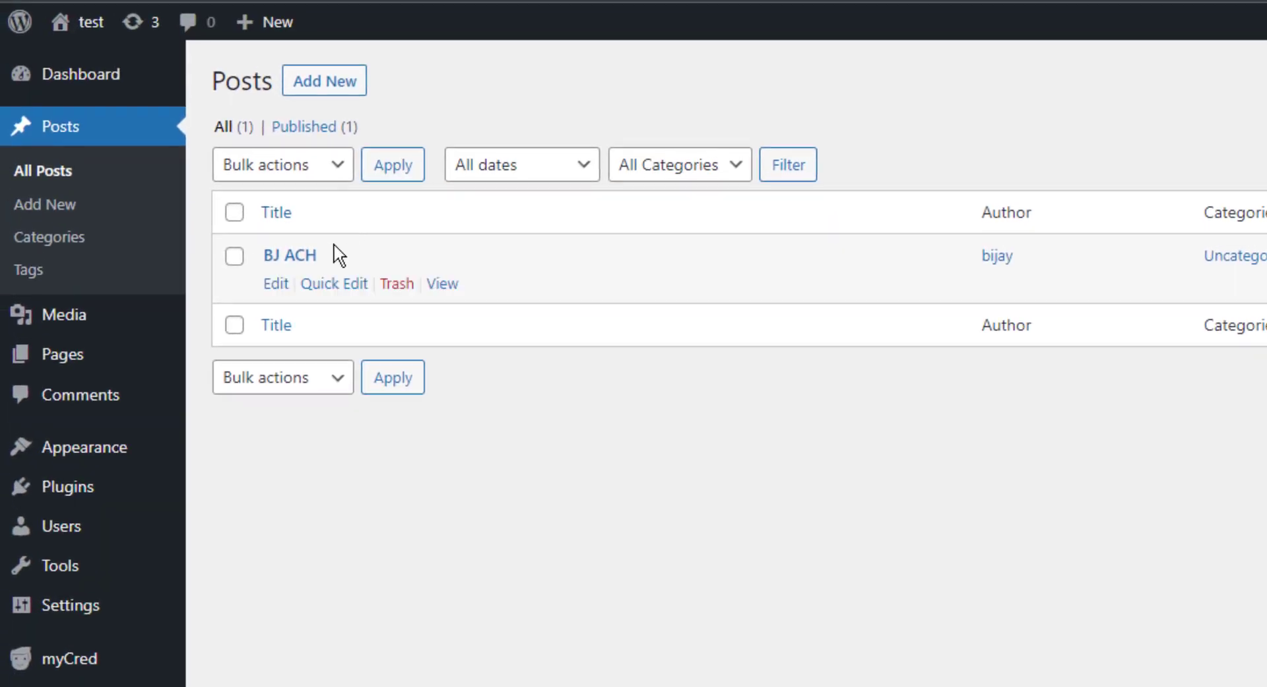
View the existing blog post on the site and return to the list of posts.
left_click(441, 285)
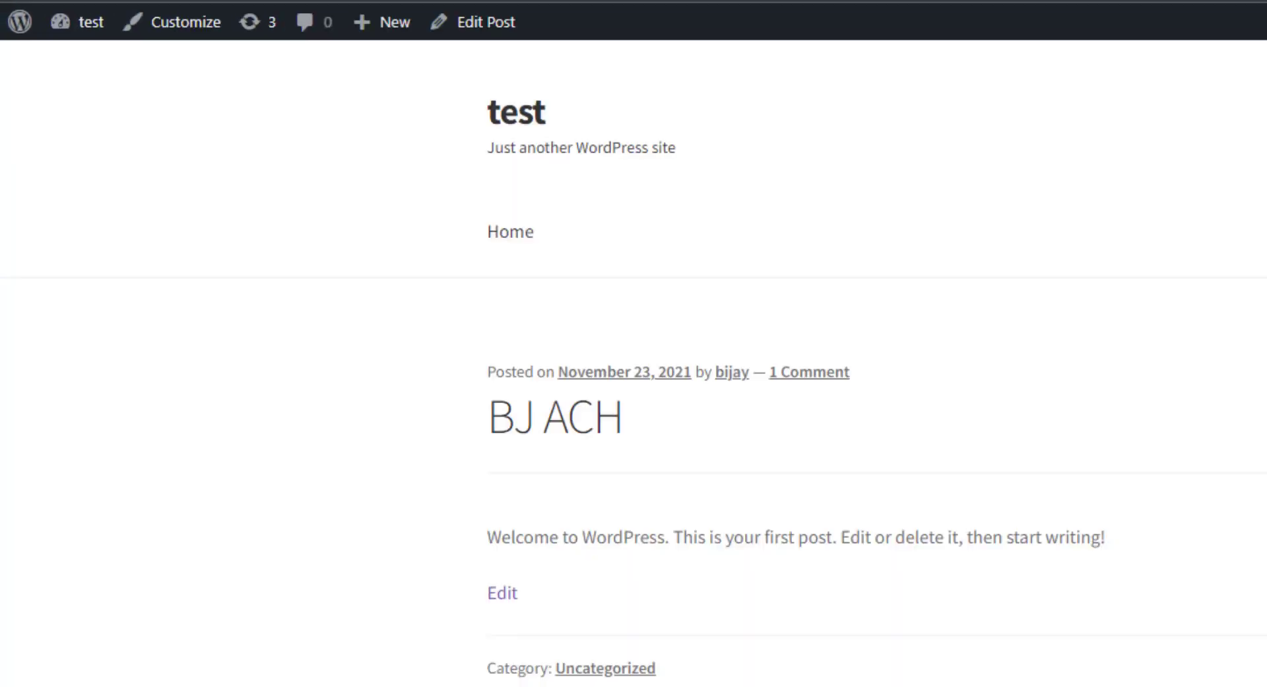
left_click_drag(495, 537, 637, 568)
left_click(663, 578)
left_click(492, 1)
left_click(575, 1)
left_click(492, 1)
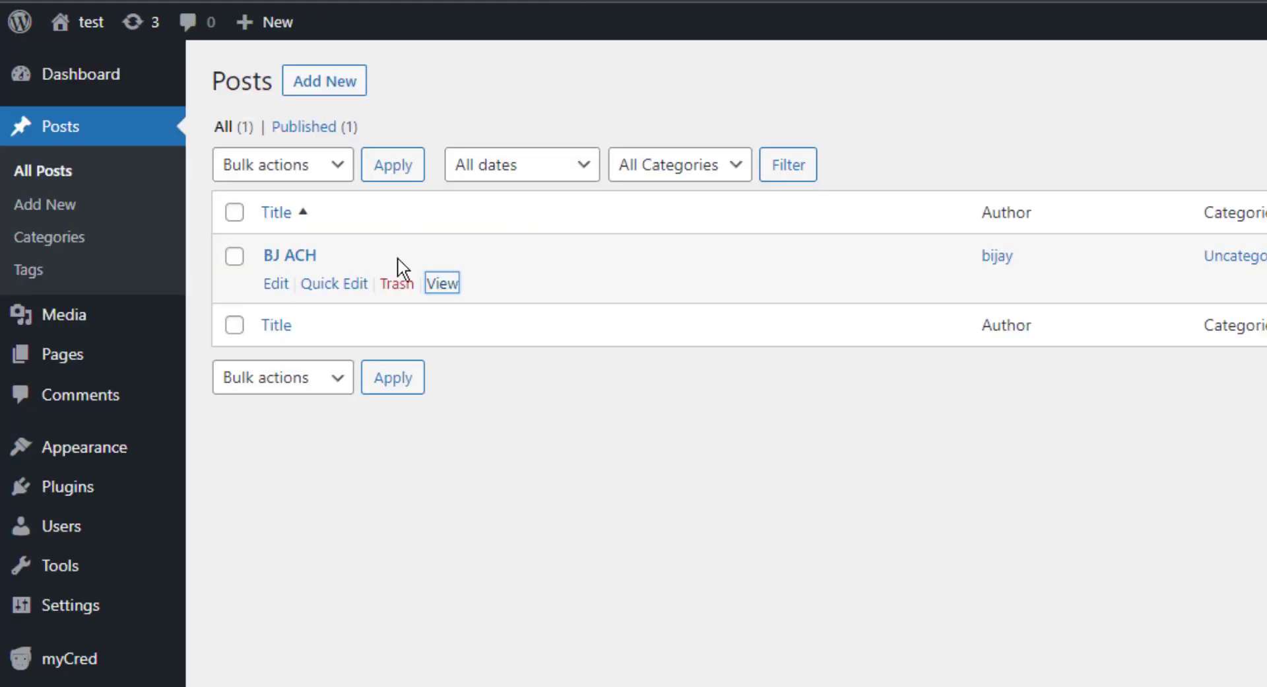
Open the existing post for editing and add the shortcode [mycred_load_coupon] below its welcome paragraph.
left_click(275, 283)
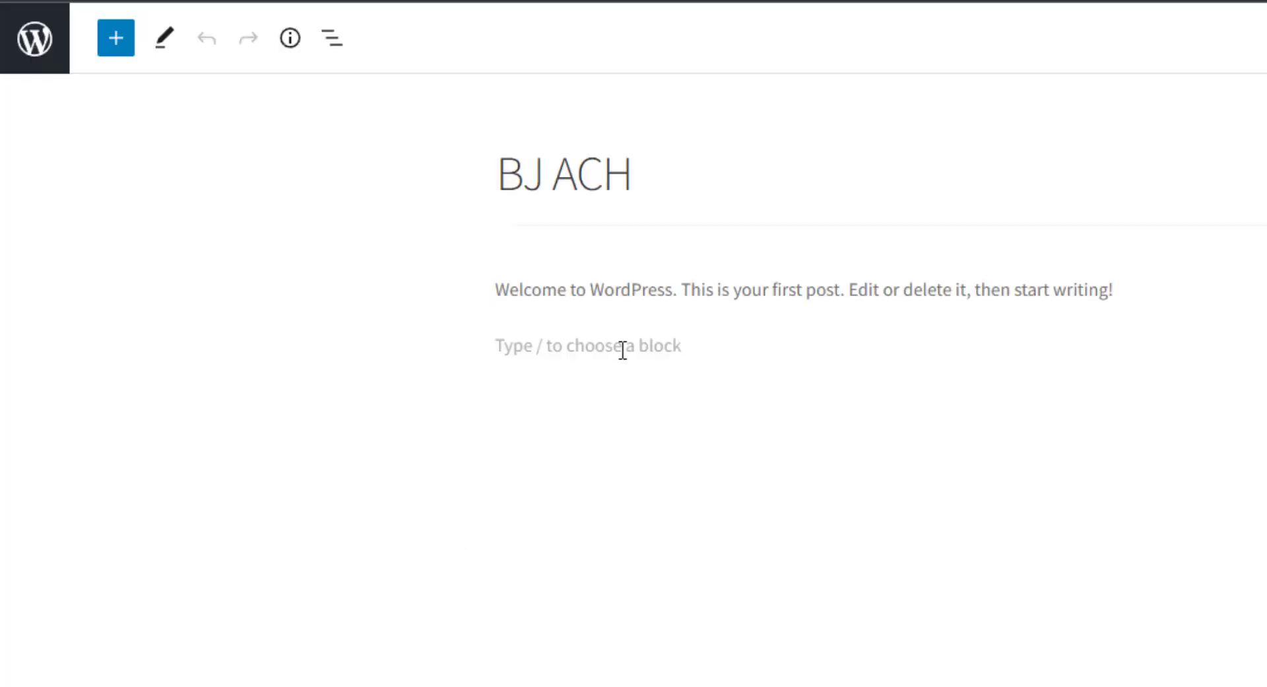
left_click(623, 349)
type("[mycred_load_coupon]")
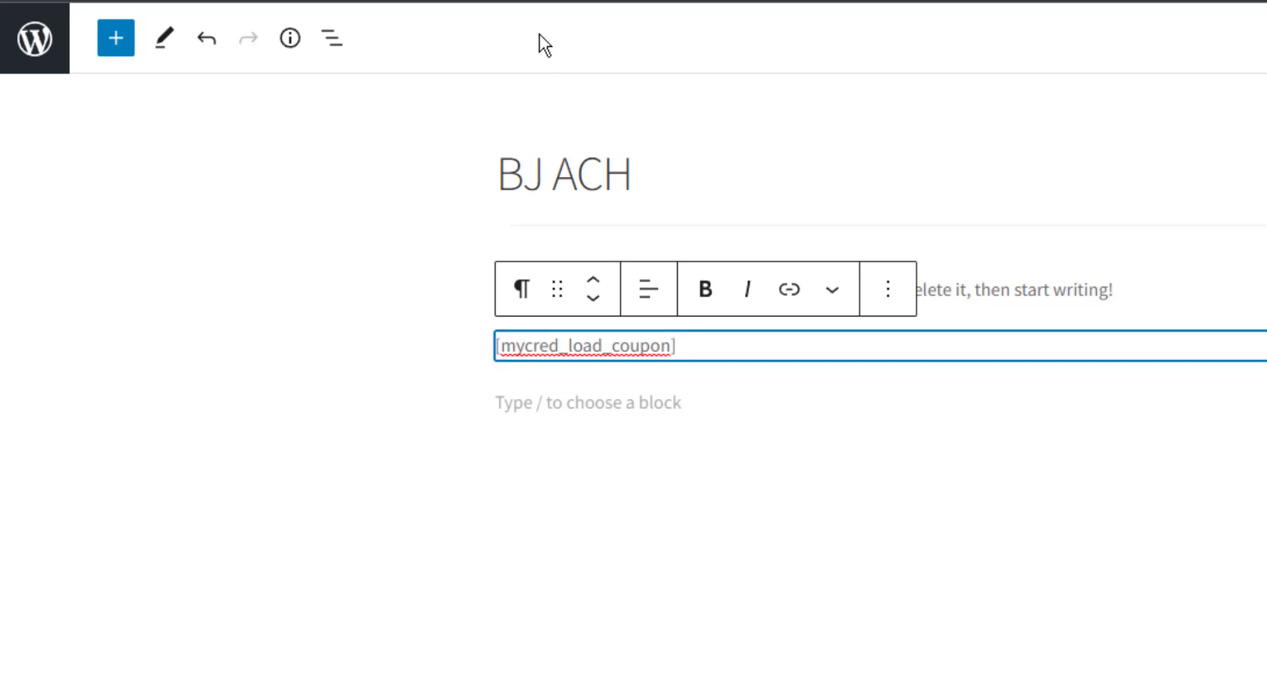
Reload the published post, apply the coupon test001 in its coupon form and check the response.
left_click(630, 0)
right_click(633, 1)
left_click(689, 69)
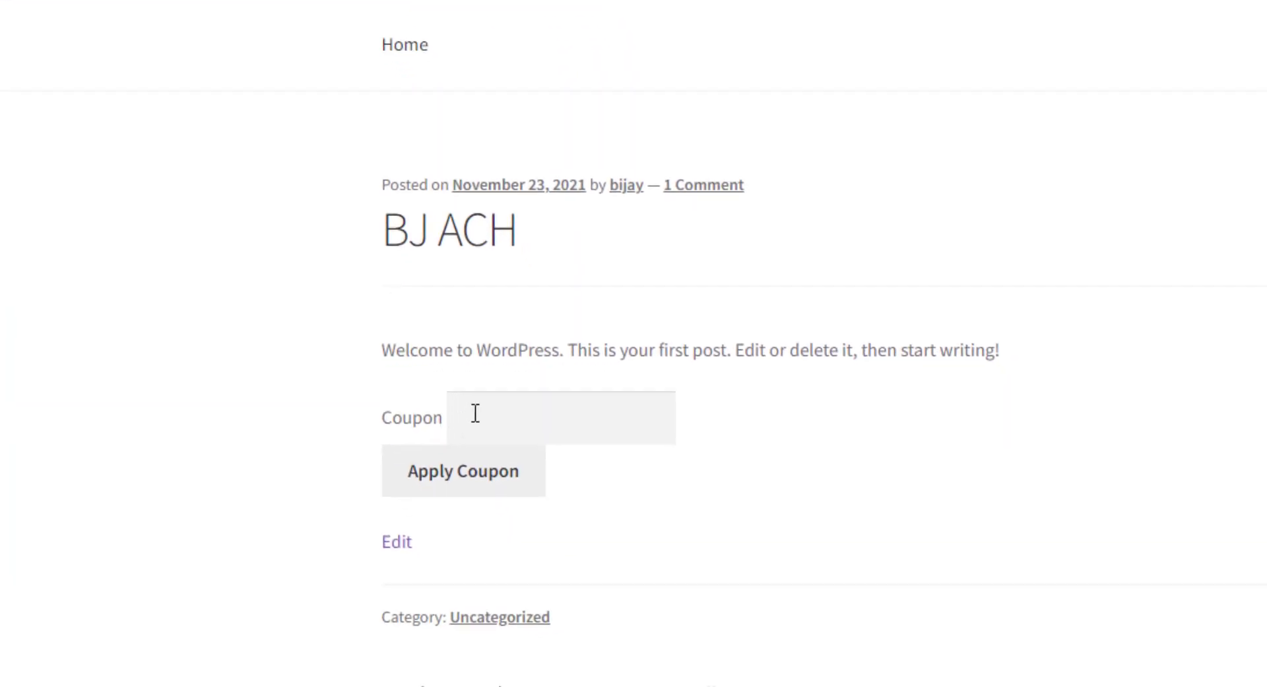
left_click_drag(373, 402, 441, 403)
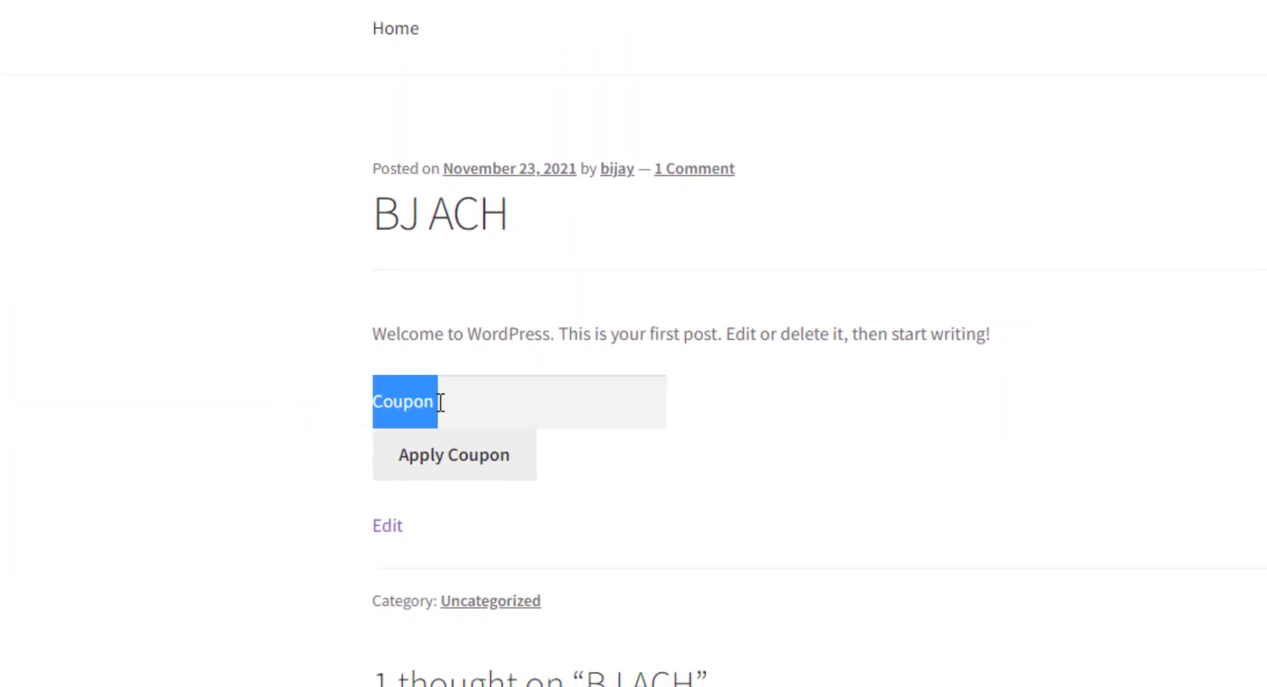
left_click(477, 402)
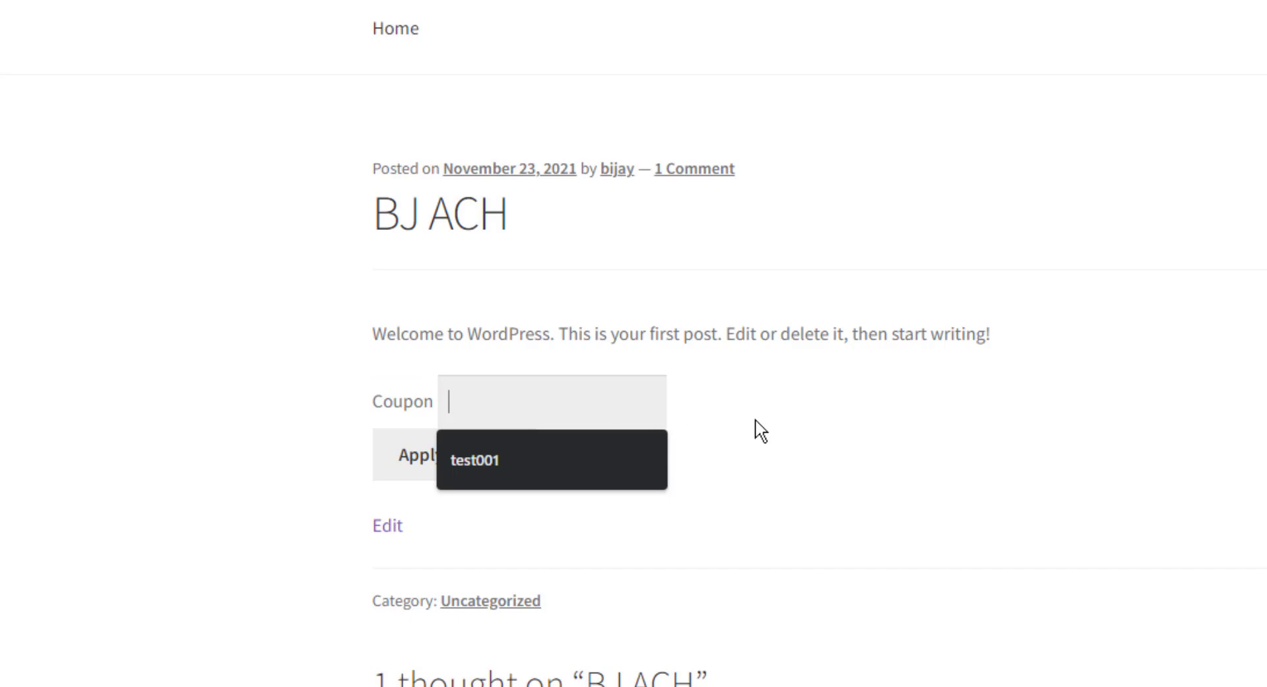
left_click(533, 456)
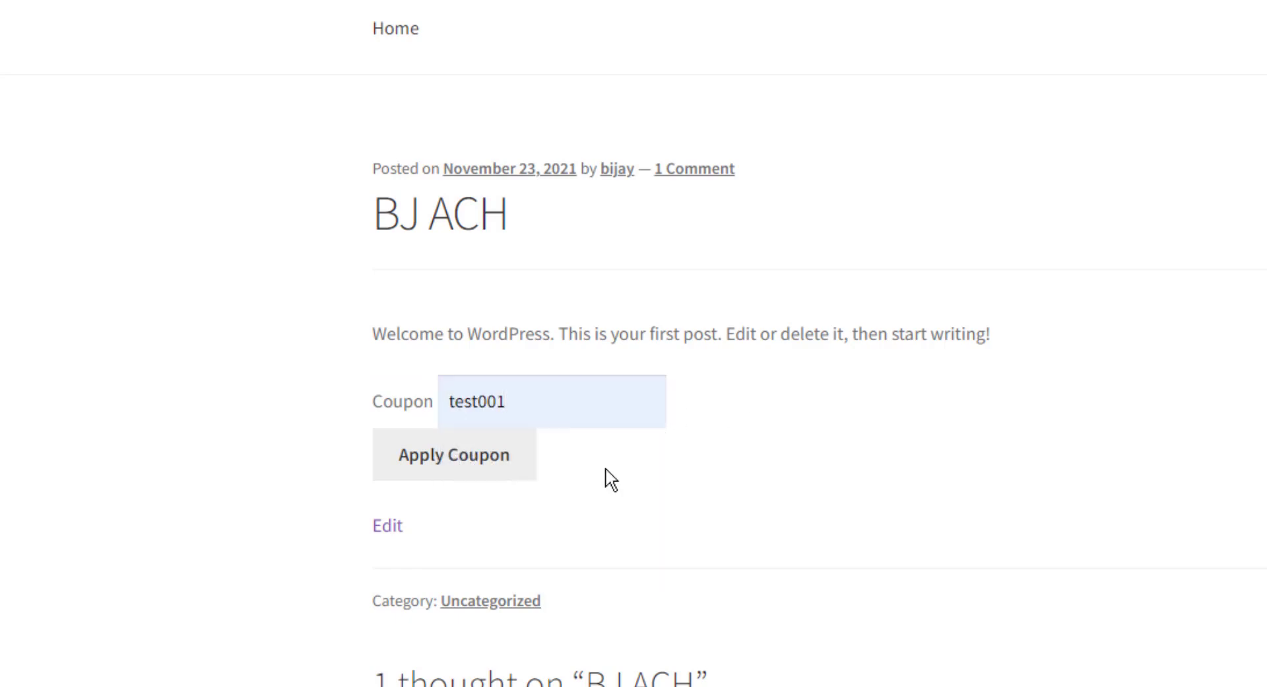
left_click(425, 467)
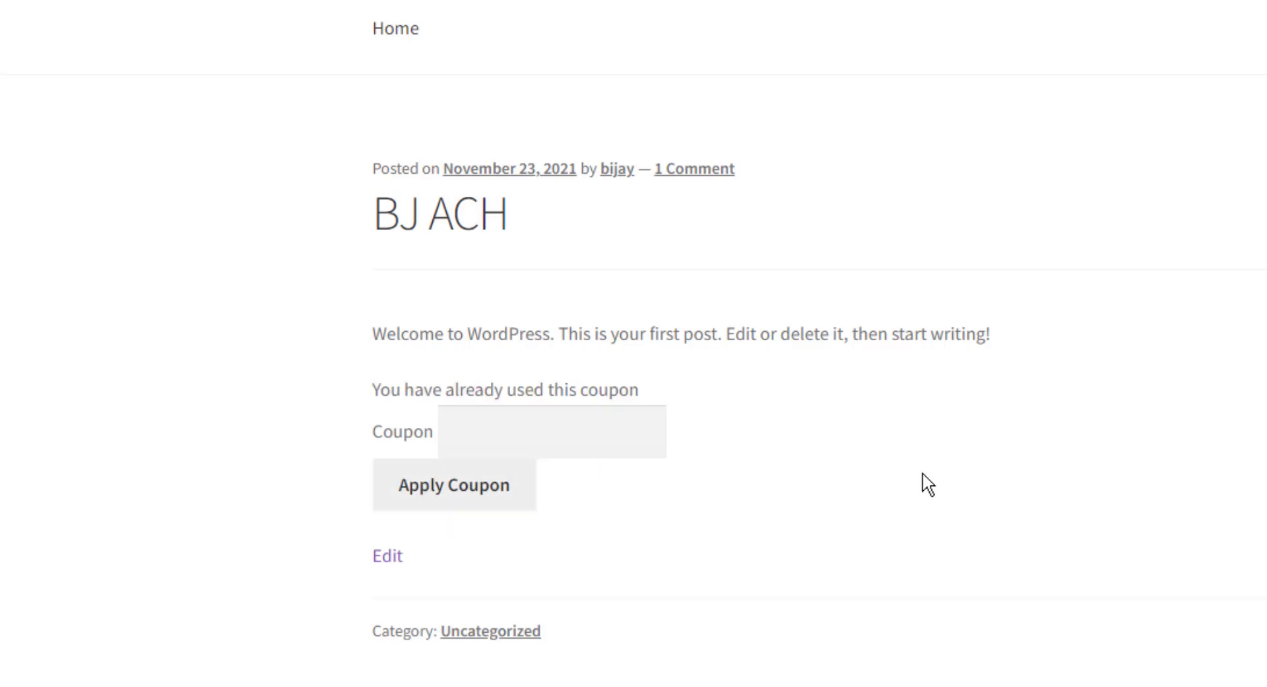
left_click_drag(380, 394, 667, 394)
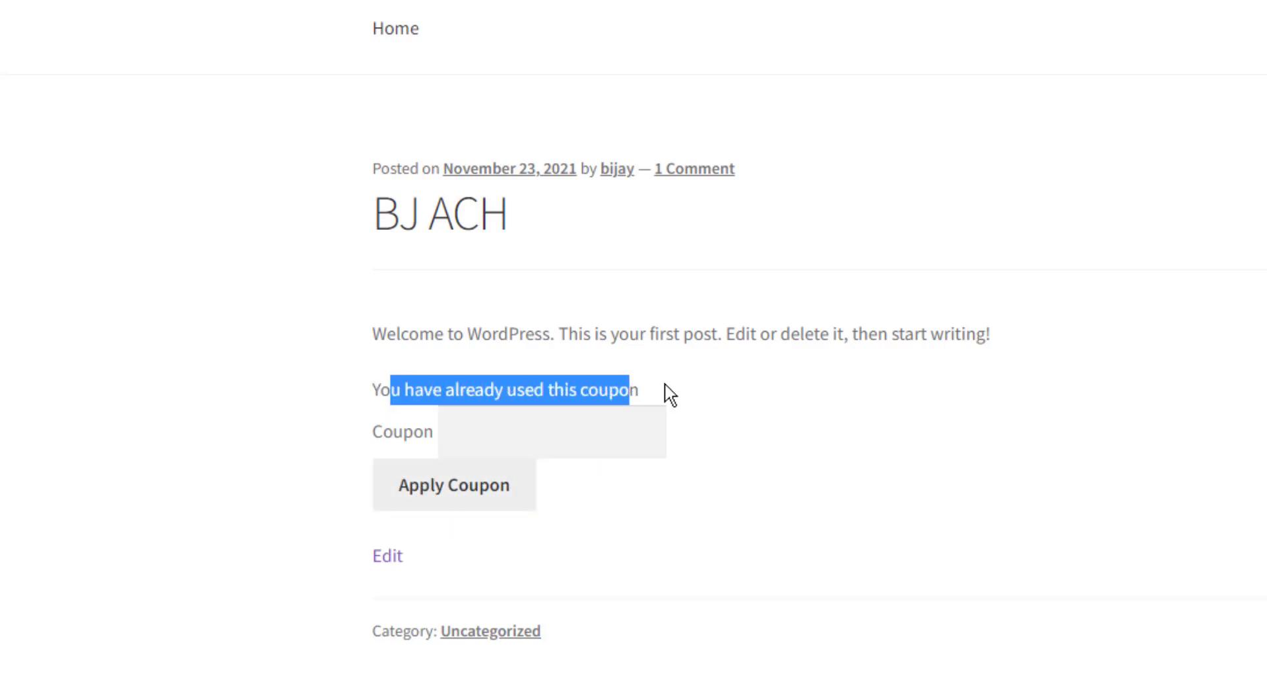
left_click(708, 394)
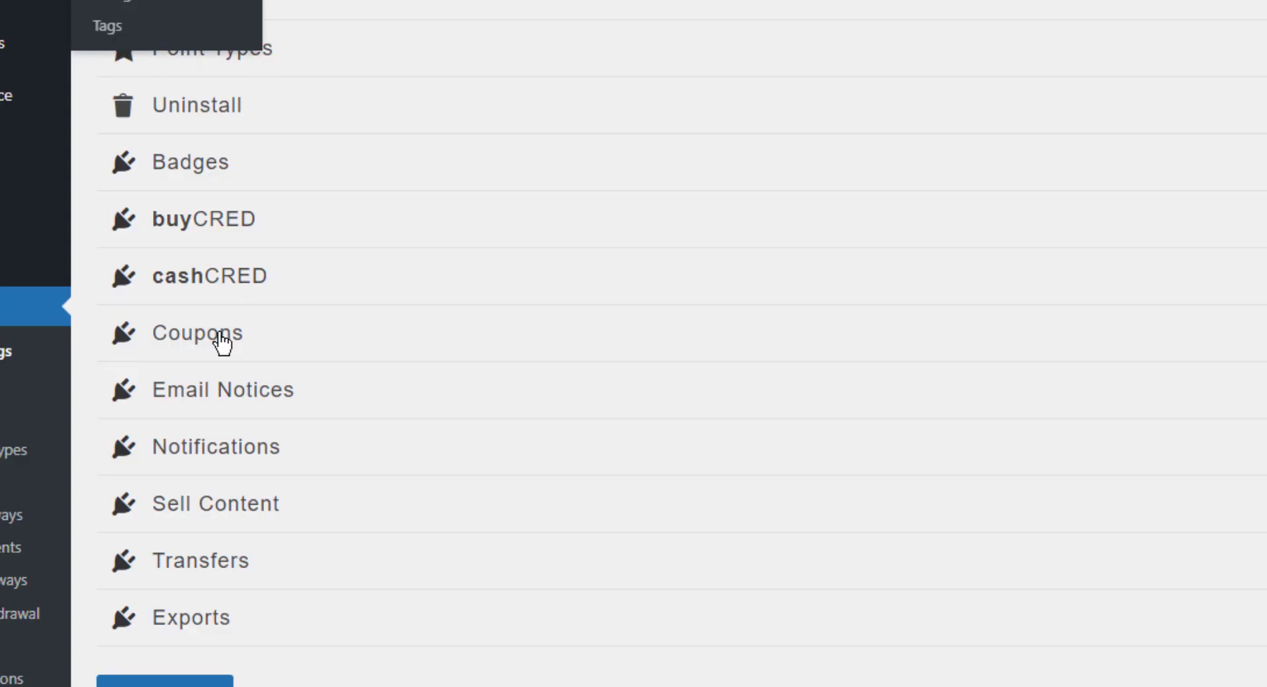
Open the test001 coupon from the coupon list and check its Global Maximum limit.
left_click(51, 516)
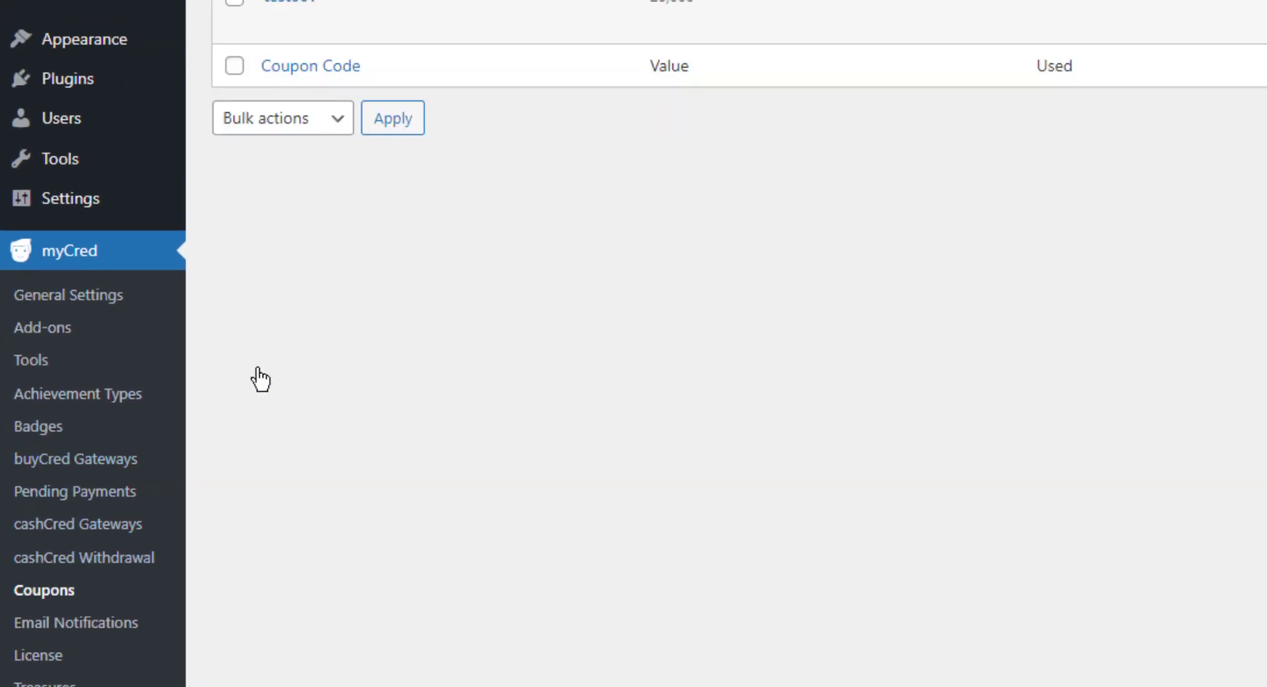
left_click(280, 272)
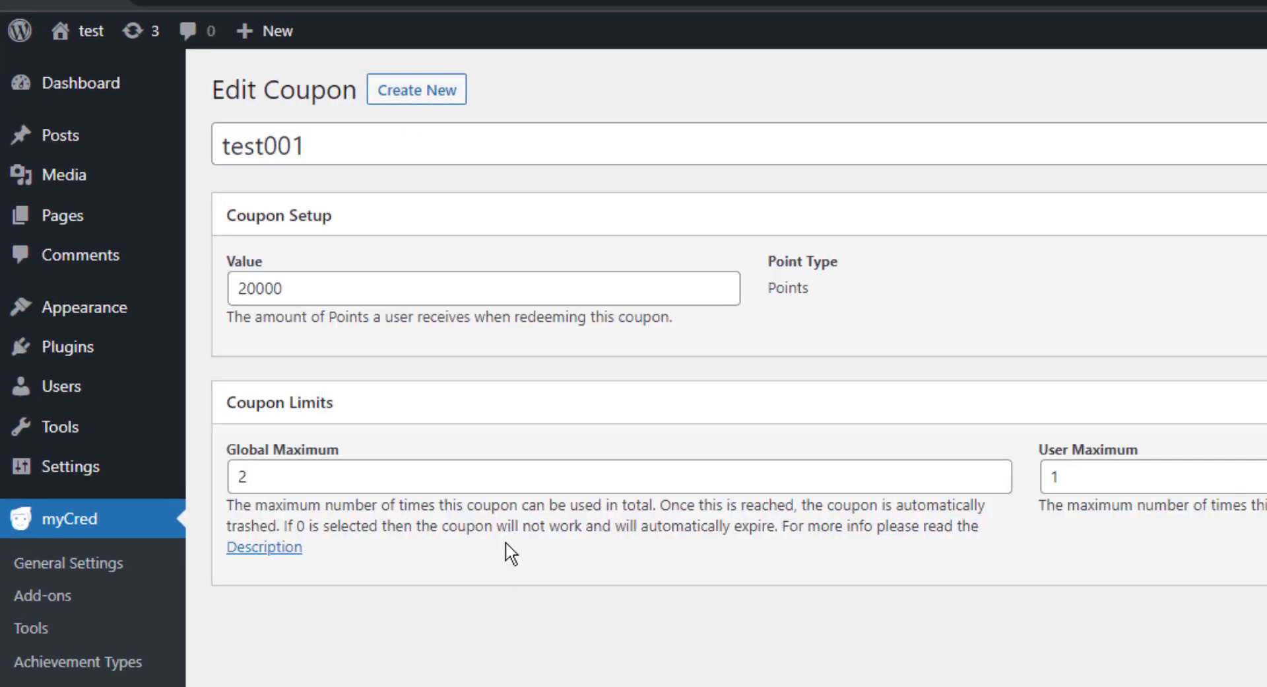
left_click(249, 476)
left_click_drag(249, 475, 223, 481)
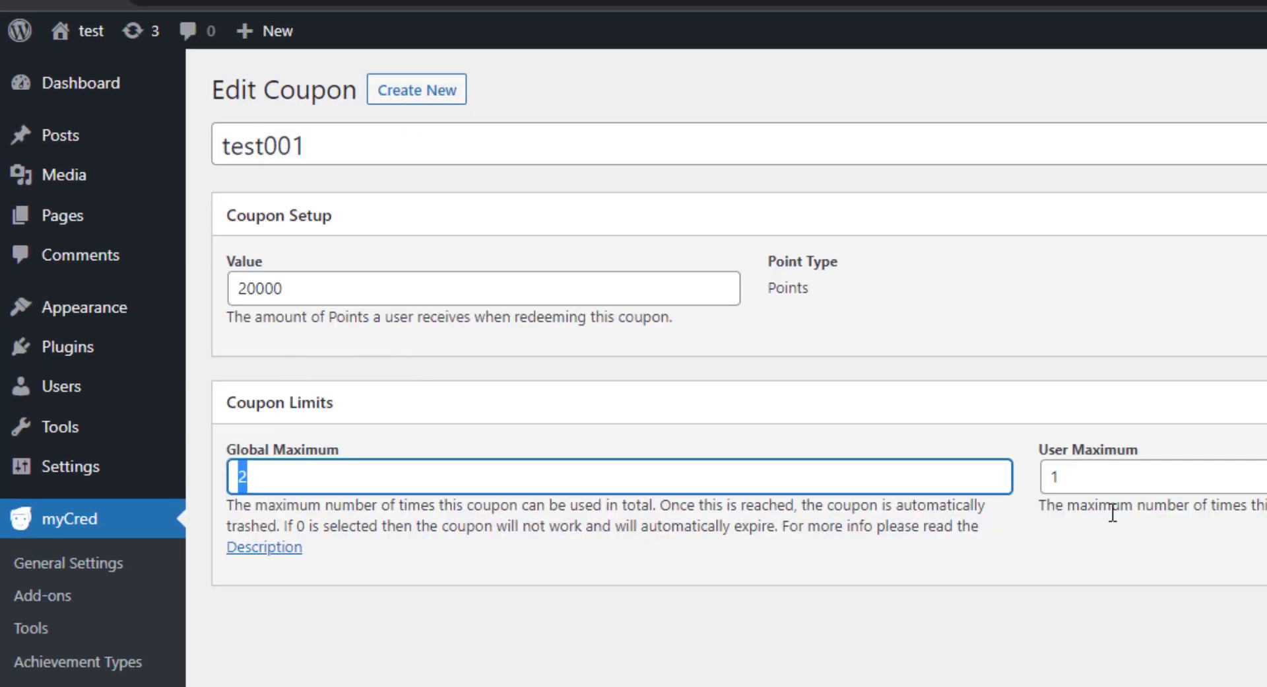
Set the User Maximum limit of the test001 coupon to 2.
left_click(1141, 472)
left_click_drag(1141, 473, 1033, 480)
type("2")
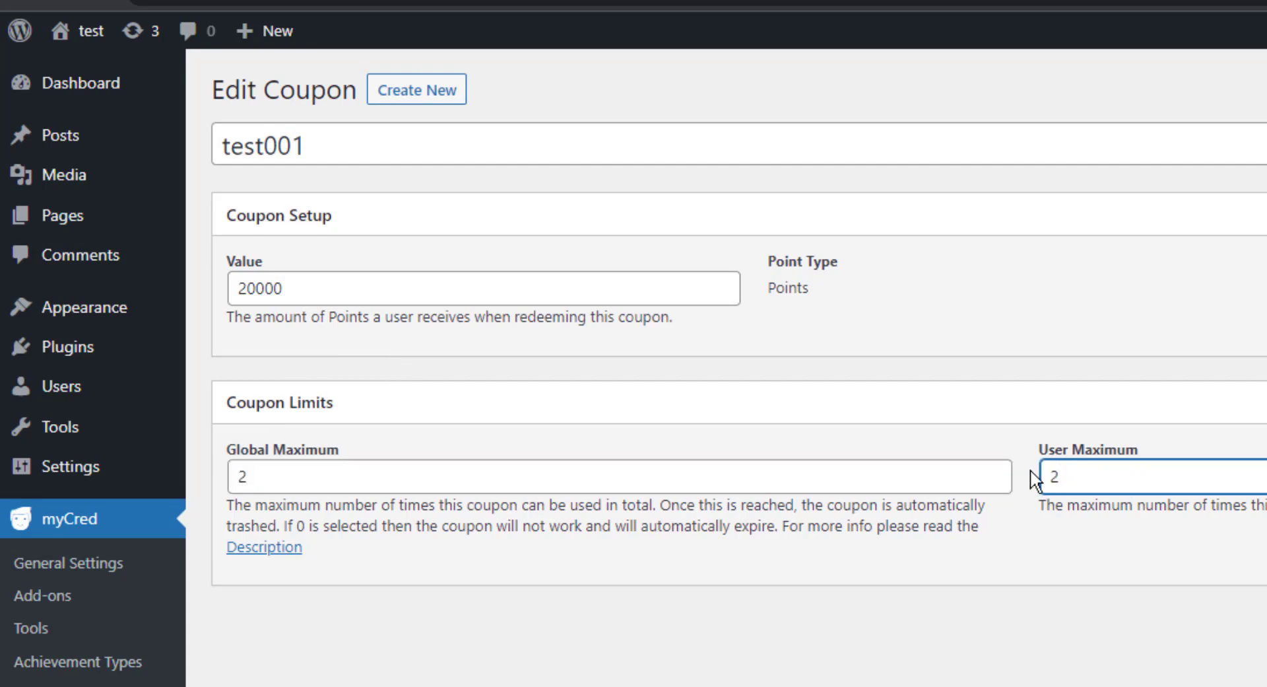
key("Tab")
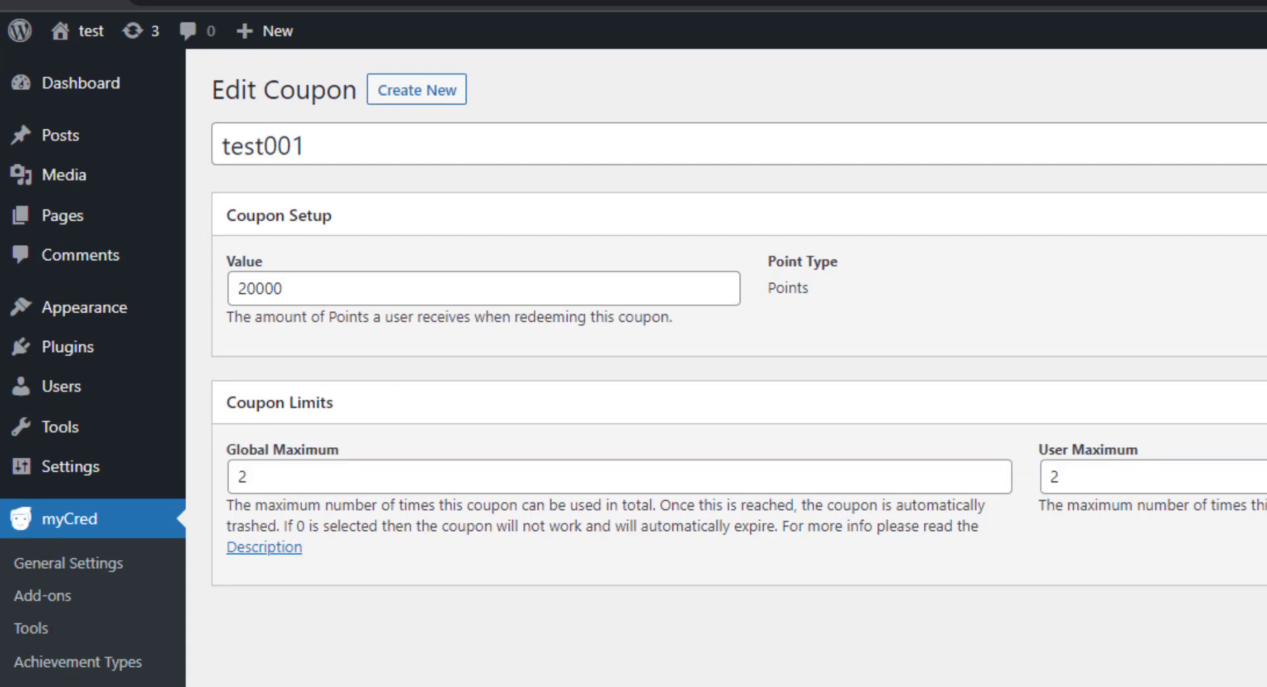
Return to the published post and reload it, resubmitting the coupon form with the test001 coupon.
left_click(521, 2)
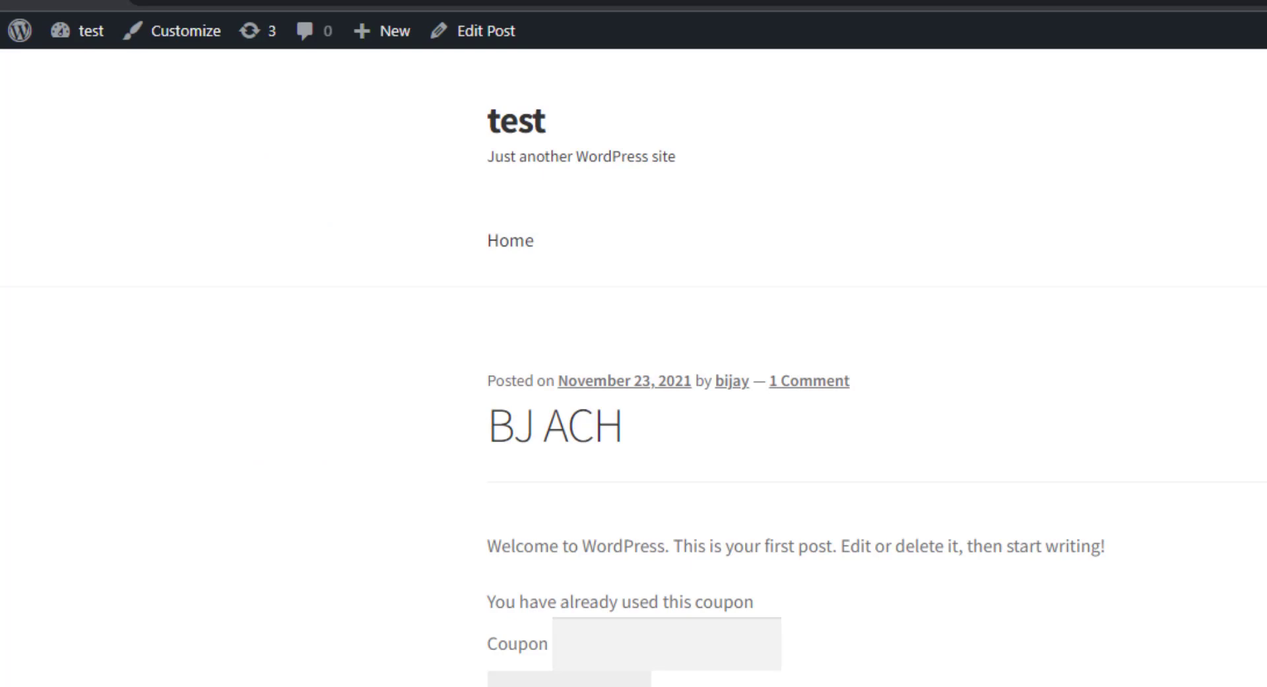
right_click(628, 1)
left_click(667, 73)
left_click(1167, 164)
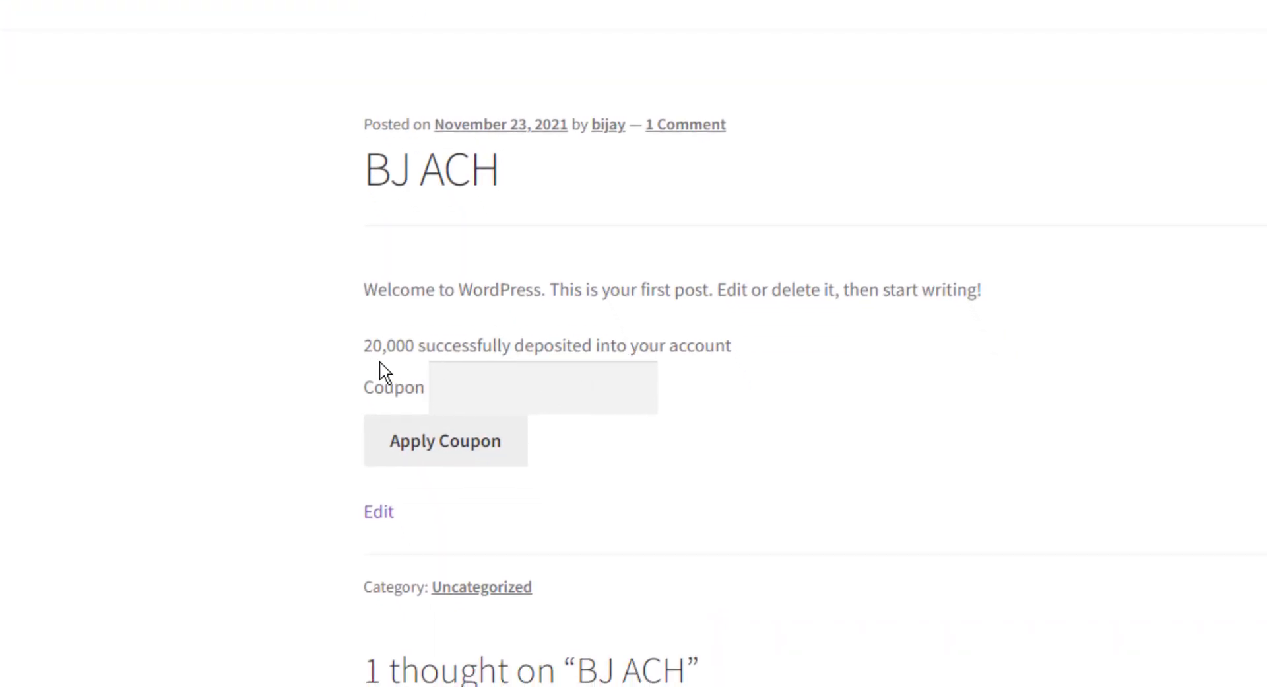
Check the response above the coupon form and apply the coupon test001 once more.
left_click_drag(371, 345, 733, 345)
left_click(520, 436)
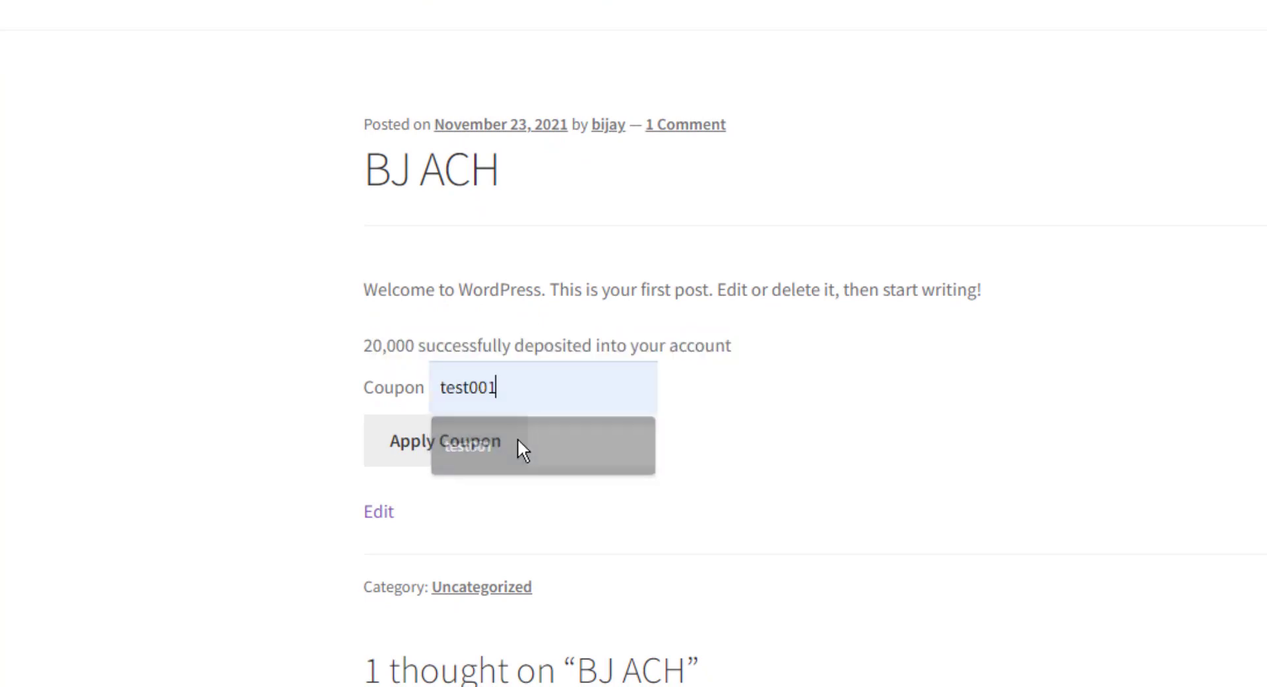
left_click(481, 444)
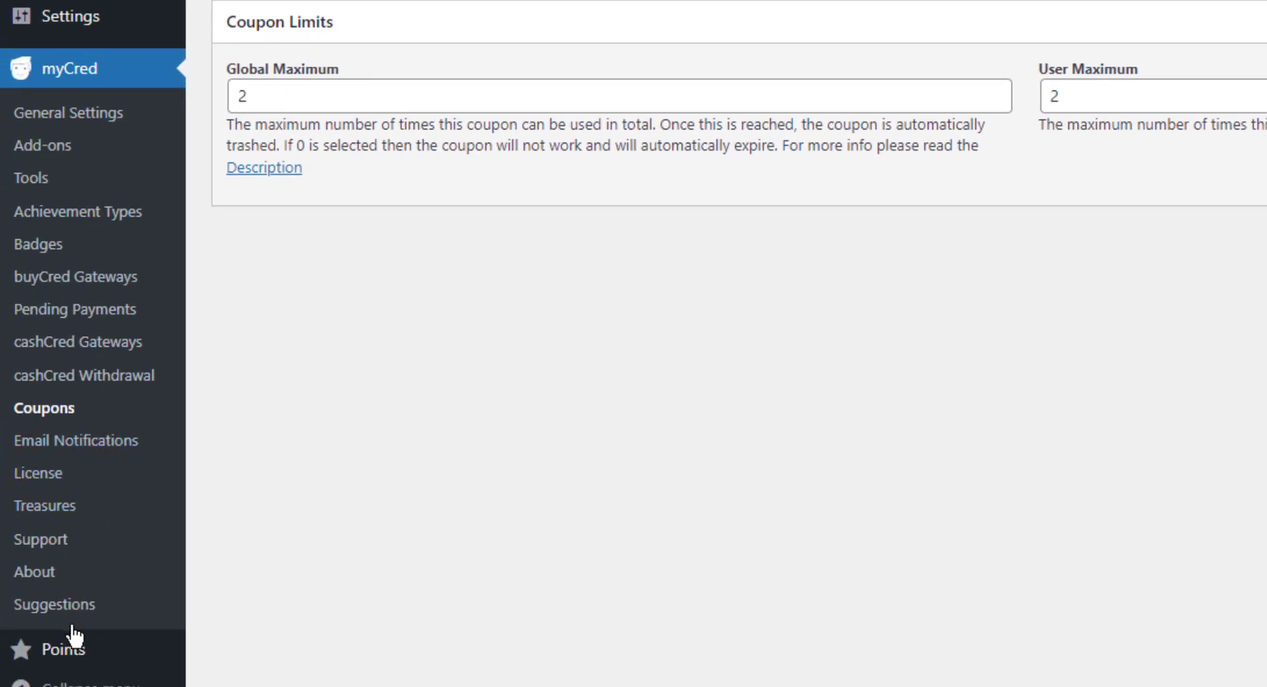
Review the coupon redemption entries in the Points log and check the administrator's points balance in the user list.
mouse_move(68, 647)
left_click(222, 488)
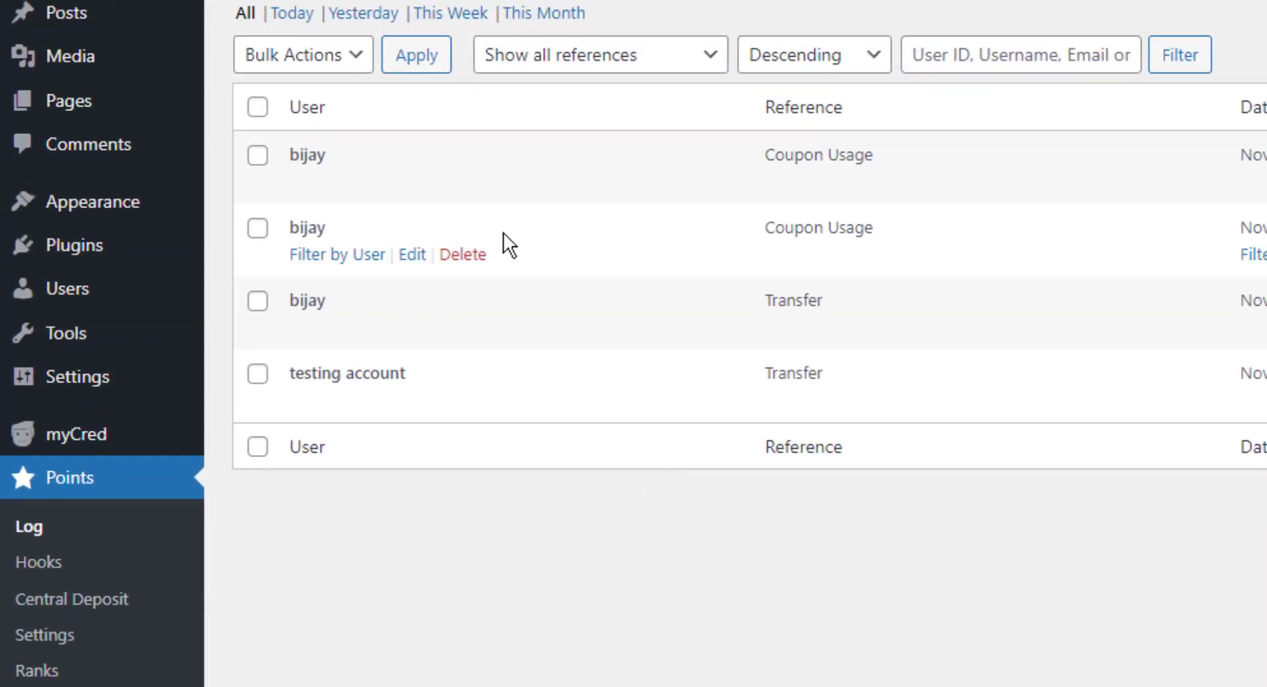
left_click_drag(706, 282, 849, 278)
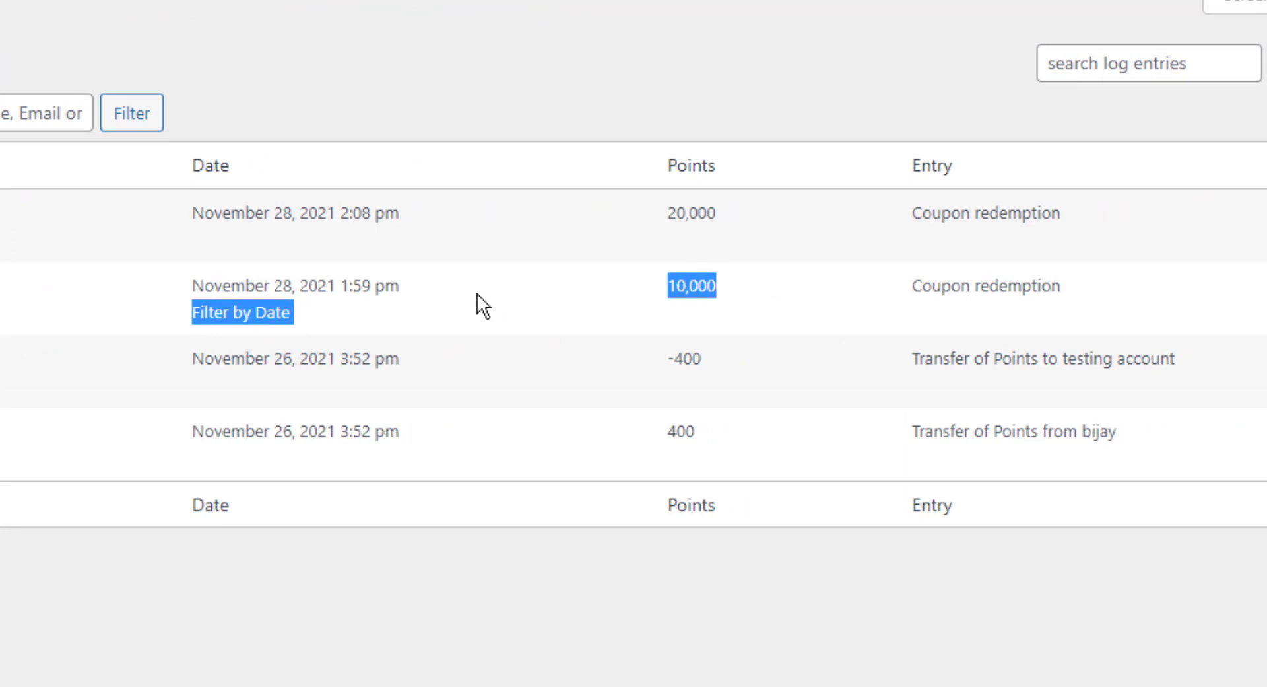
left_click(698, 286)
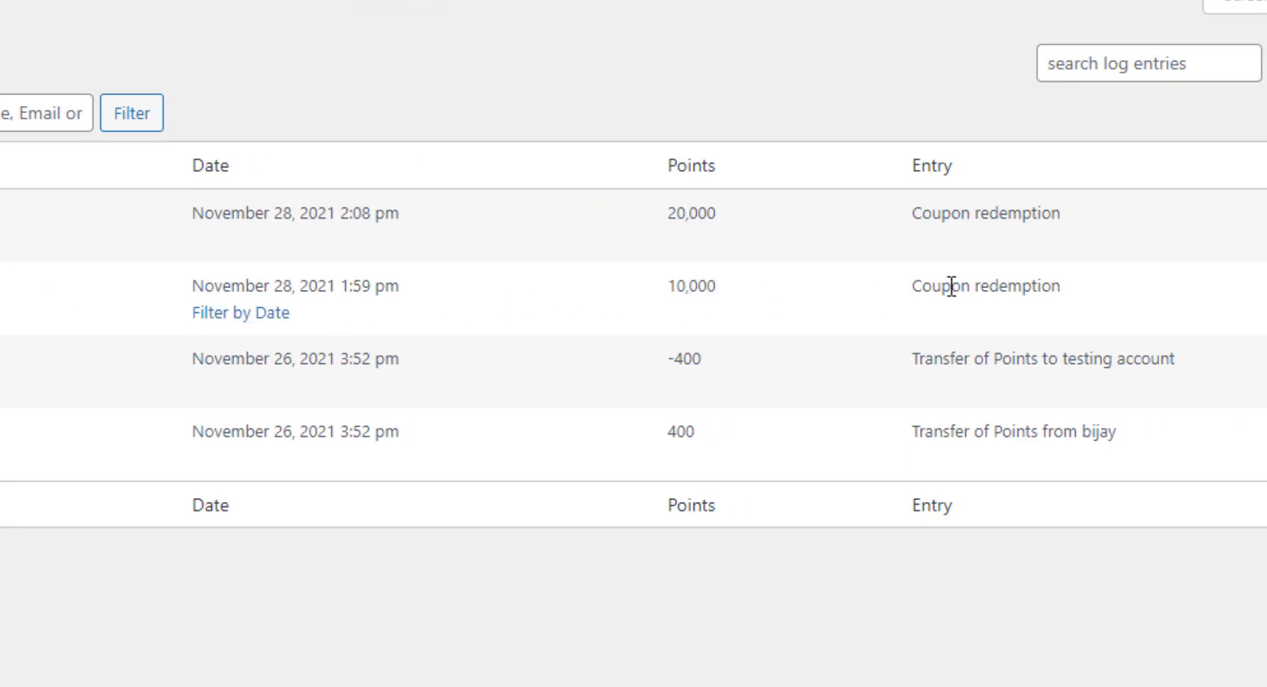
left_click_drag(951, 286, 1083, 286)
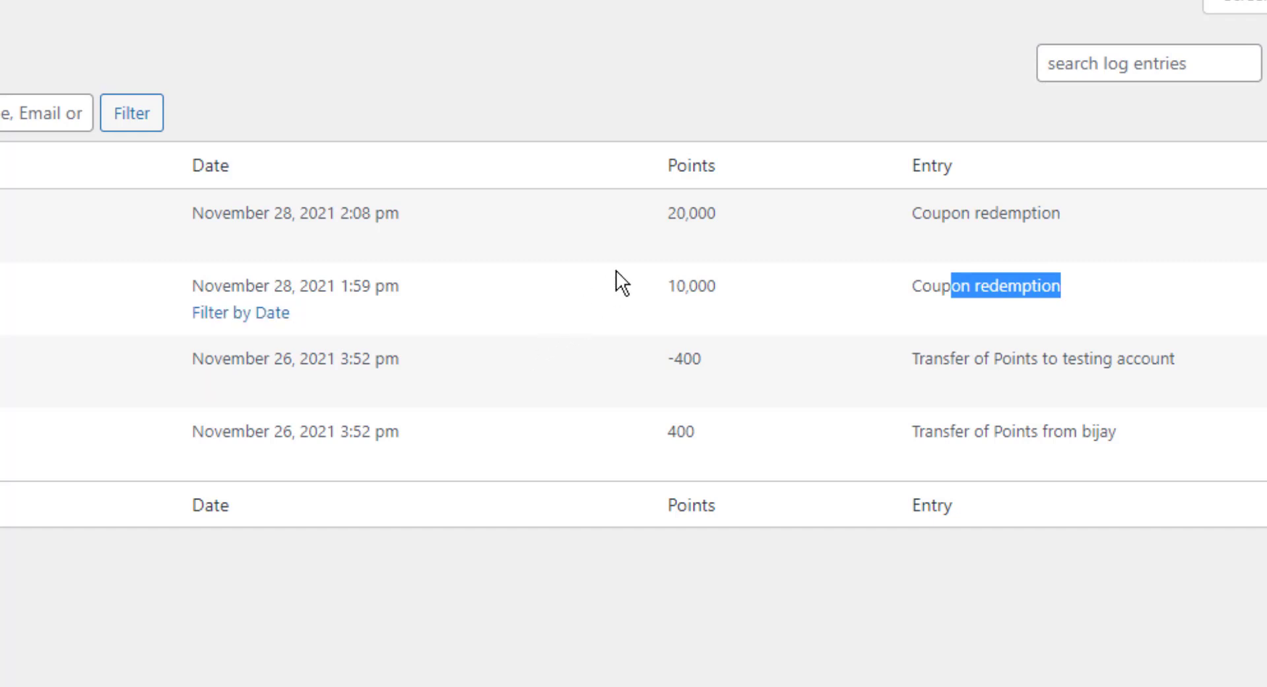
left_click_drag(665, 212, 726, 205)
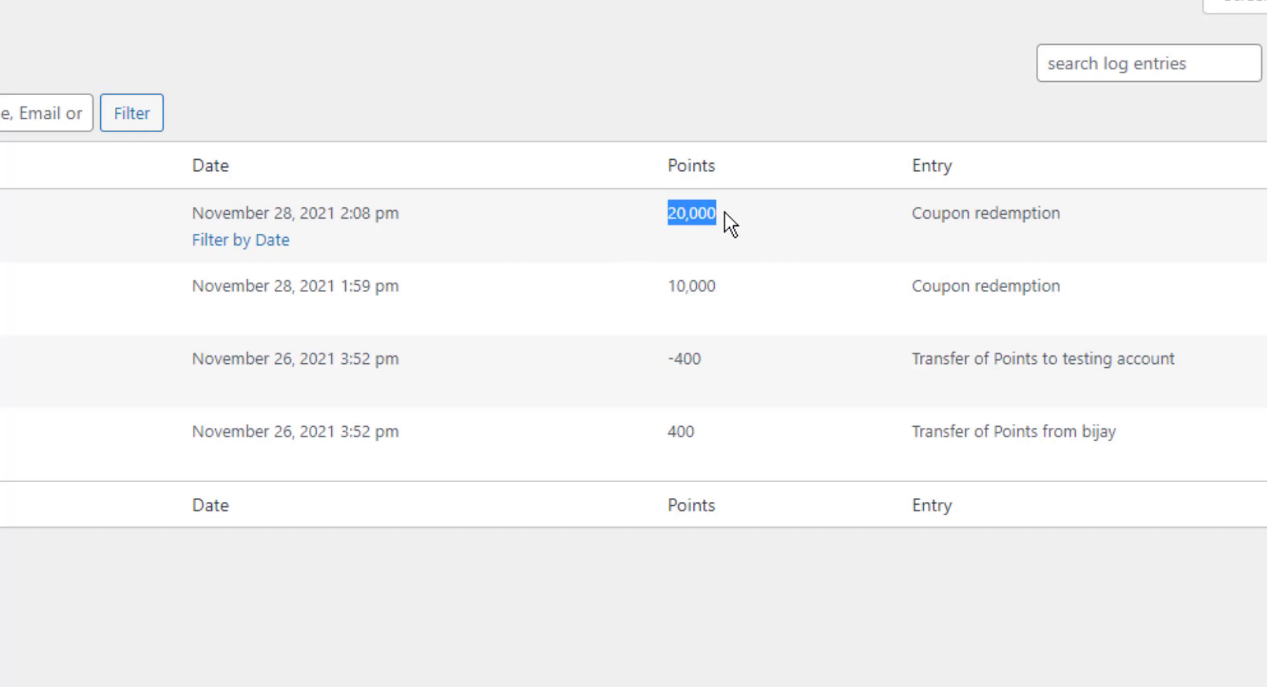
left_click(726, 211)
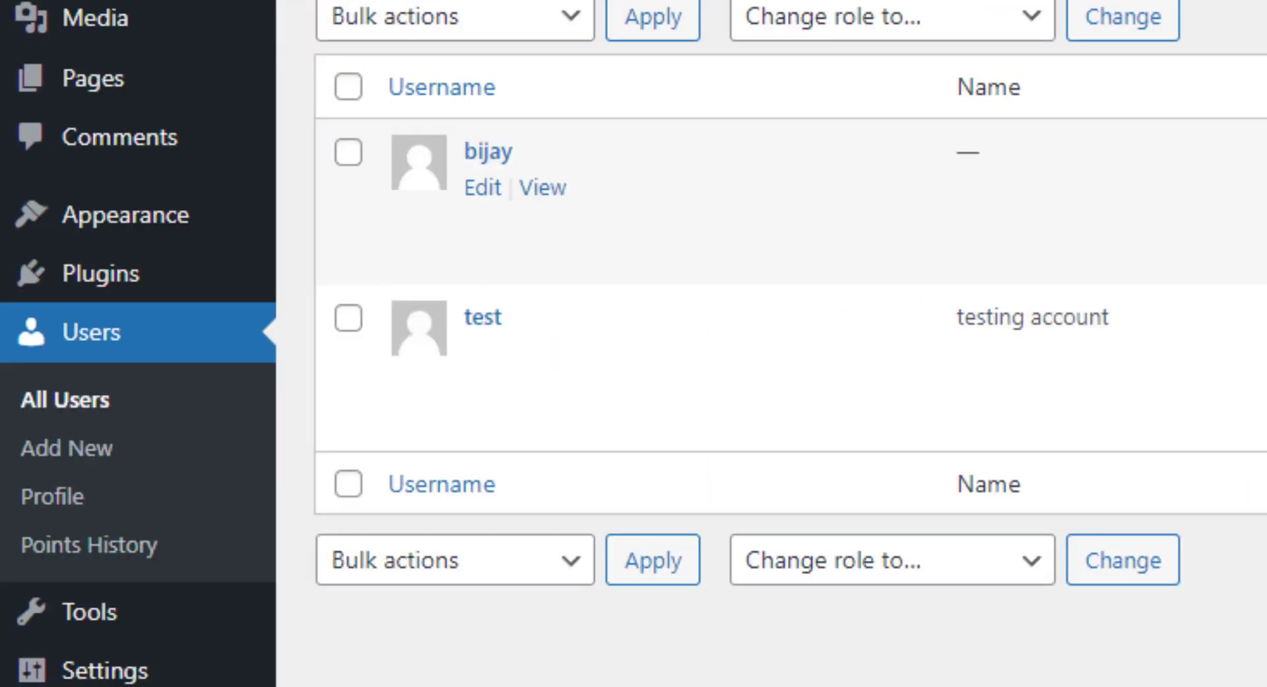
left_click_drag(899, 112, 1005, 107)
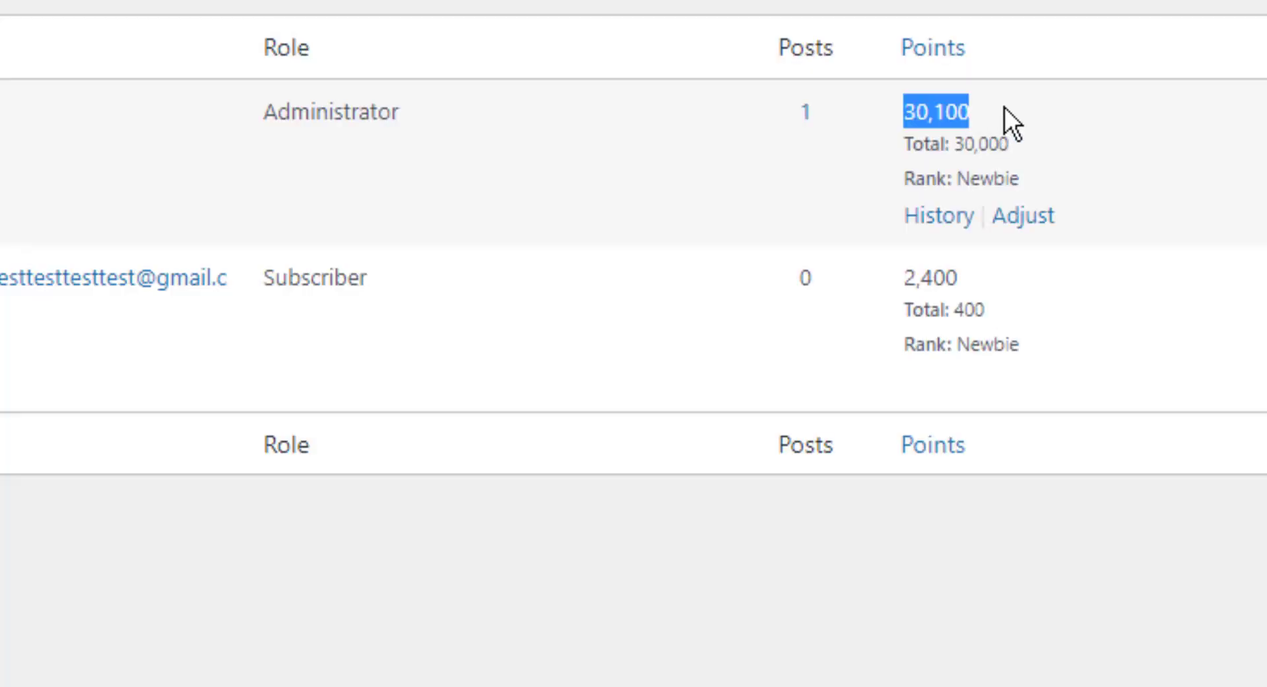